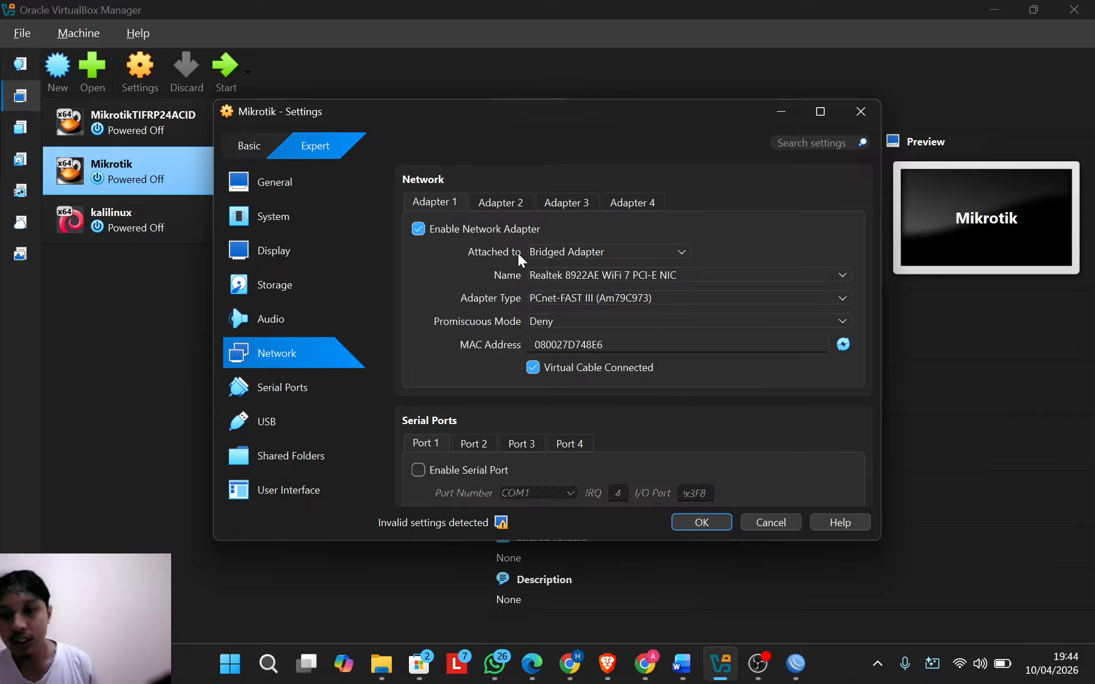
# Step: Confirm Adapter 2 is on internal network 'intnet' and close the Mikrotik settings
pyautogui.click(501, 203)
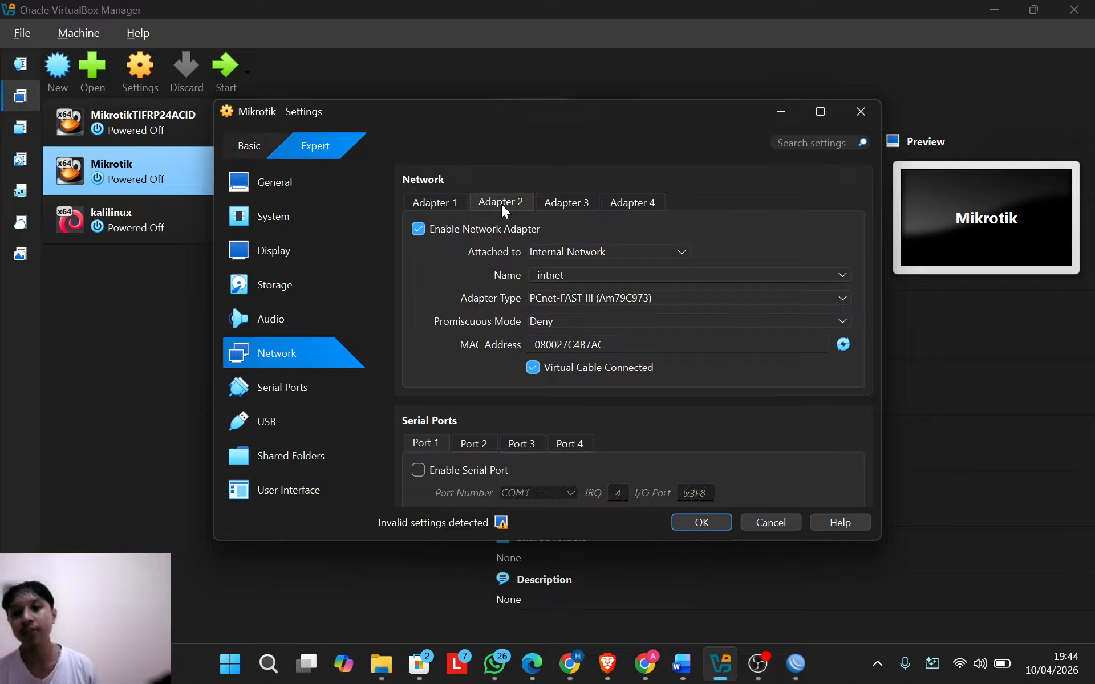
pyautogui.moveTo(682, 121); pyautogui.dragTo(604, 111)
pyautogui.click(788, 96)
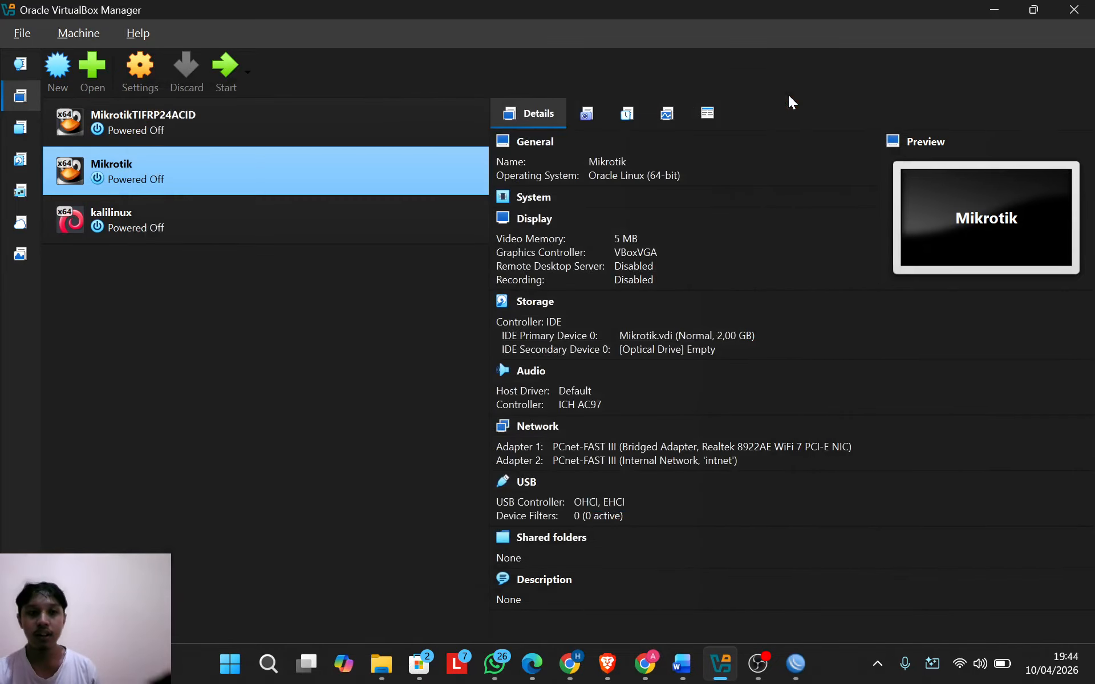
# Step: Boot the Mikrotik VM and log into RouterOS as admin, passing the software key notice
pyautogui.doubleClick(227, 159)
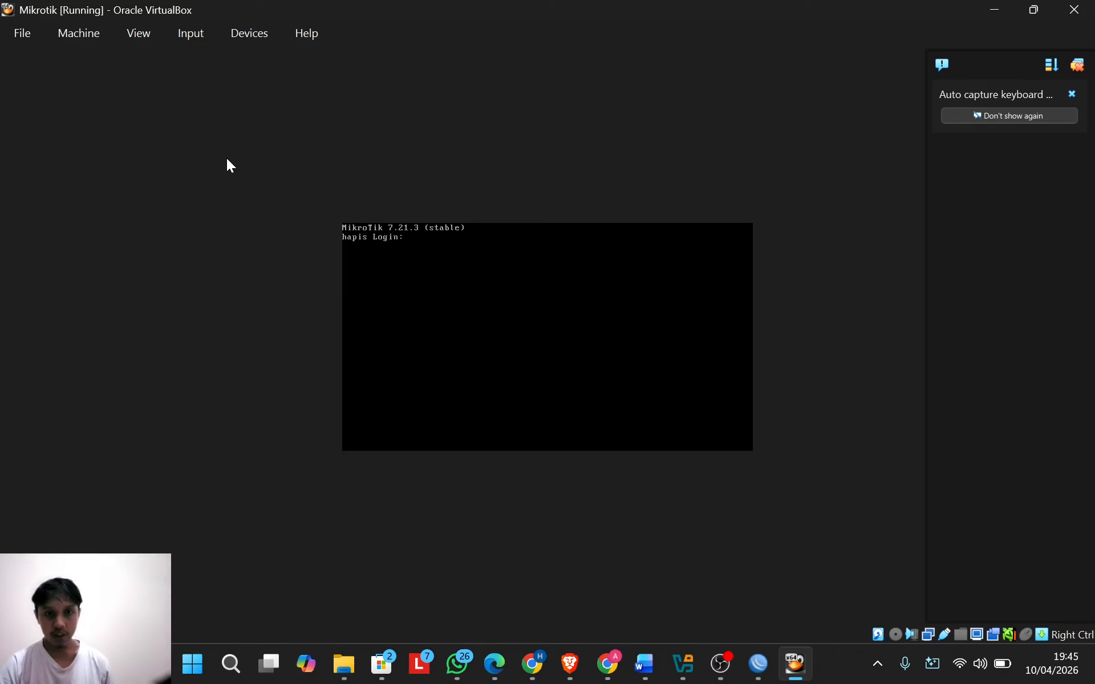
pyautogui.write('adm')
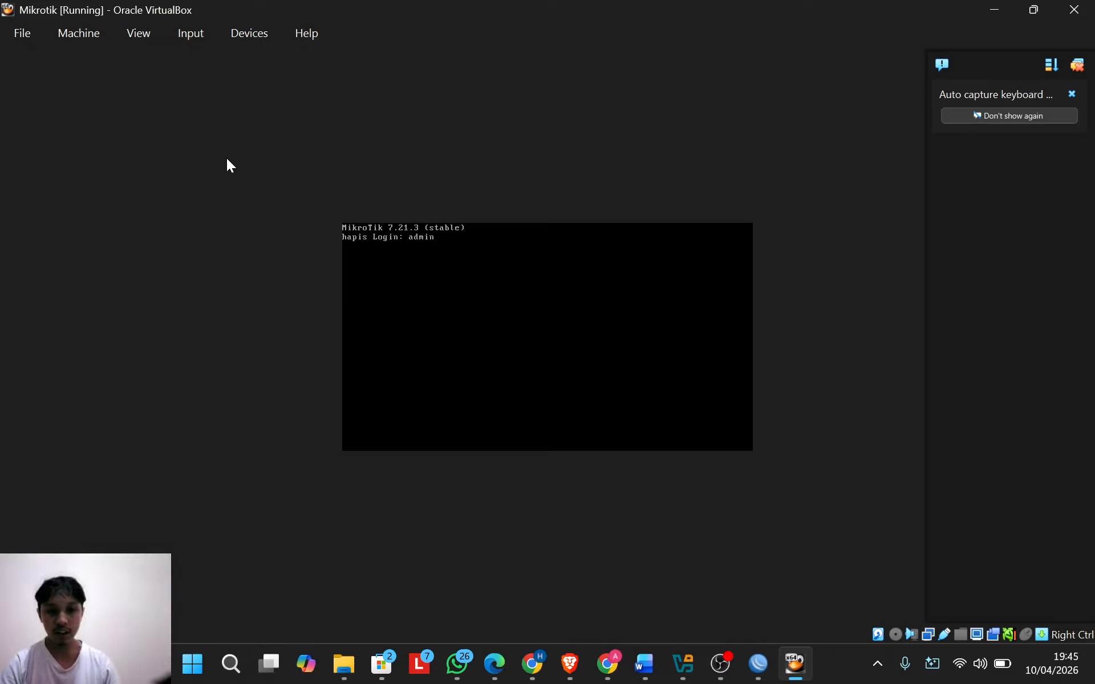
pyautogui.write('in')
pyautogui.press('Return')
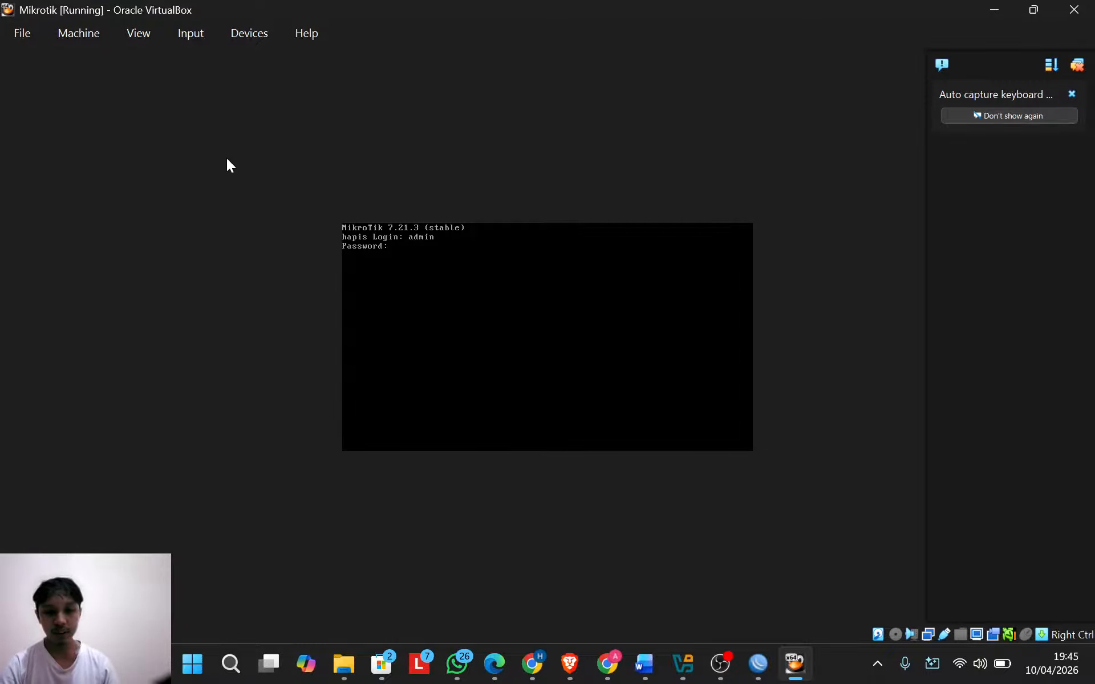
pyautogui.press('Return')
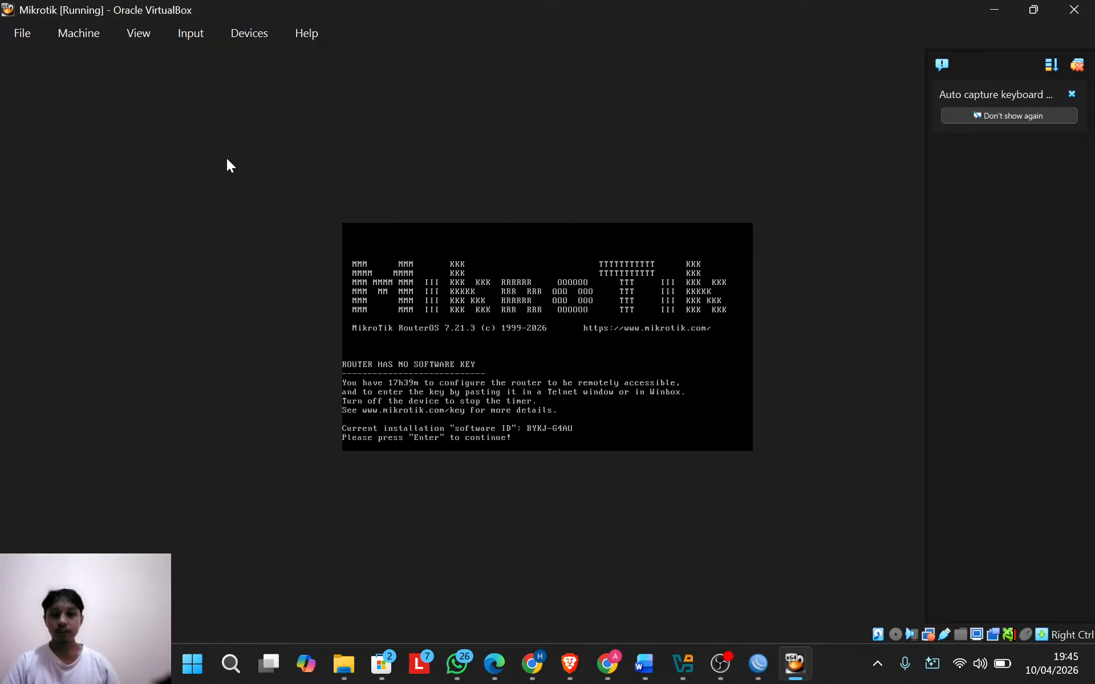
pyautogui.press('Return')
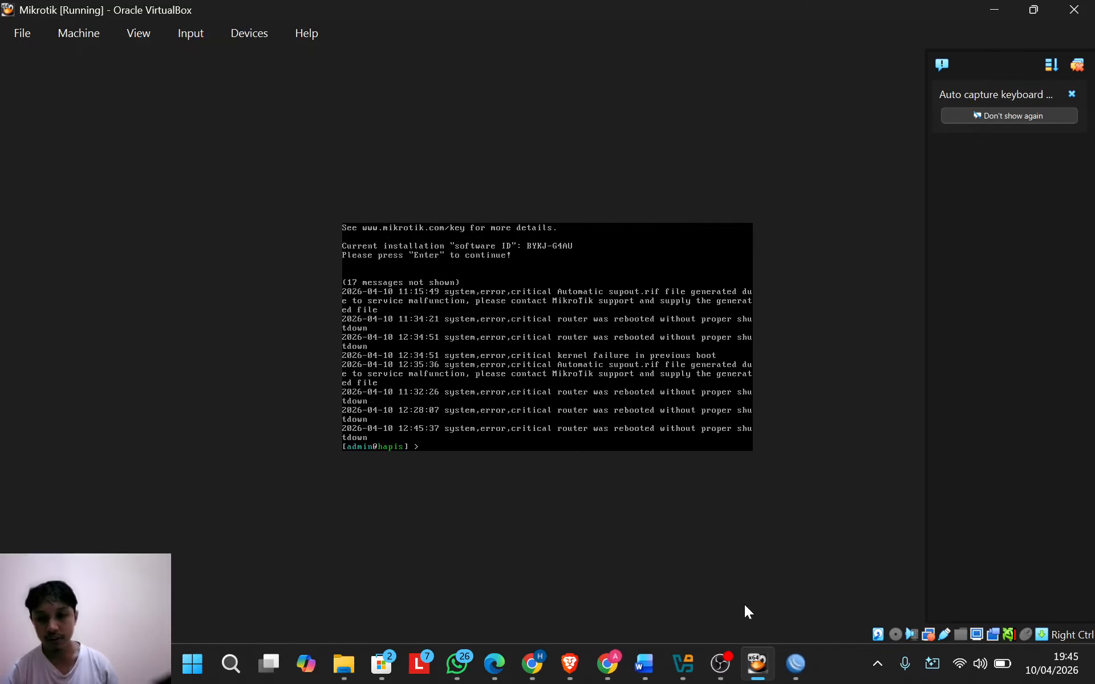
pyautogui.moveTo(803, 669)
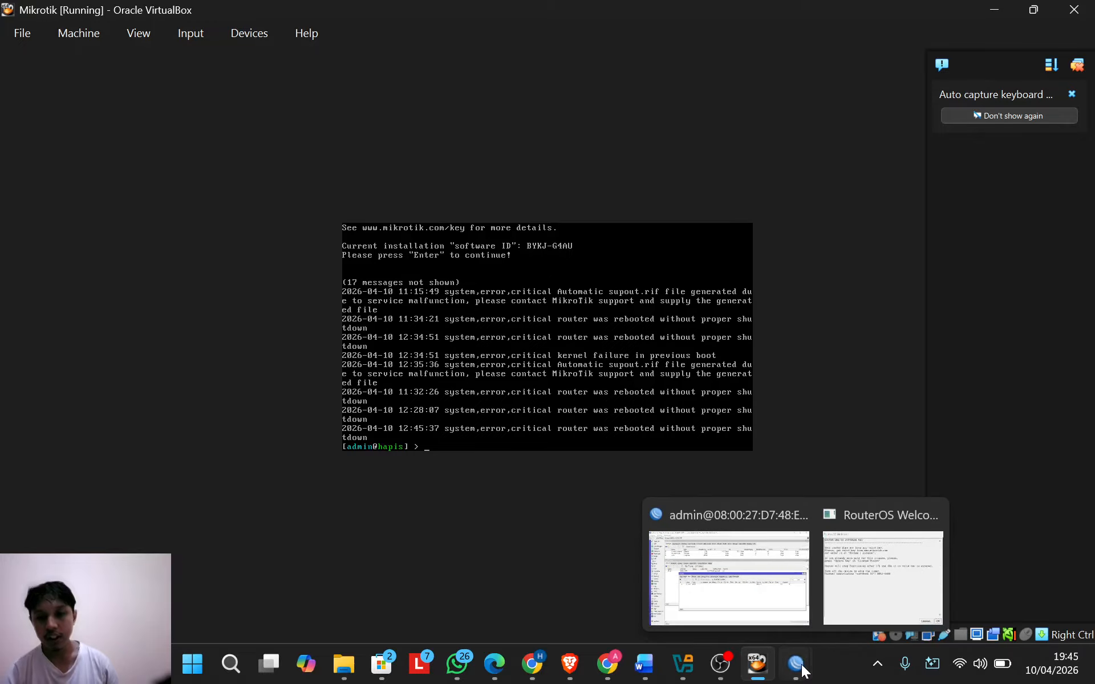
pyautogui.click(747, 601)
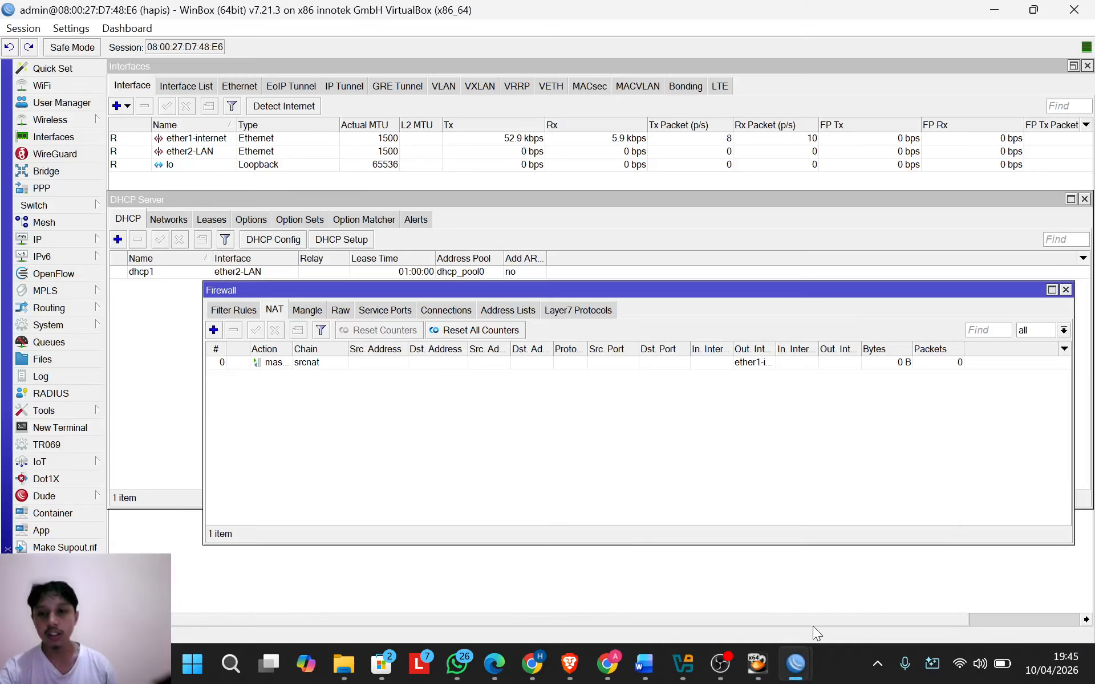
# Step: Dismiss WinBox's RouterOS welcome software-key notice
pyautogui.moveTo(803, 666)
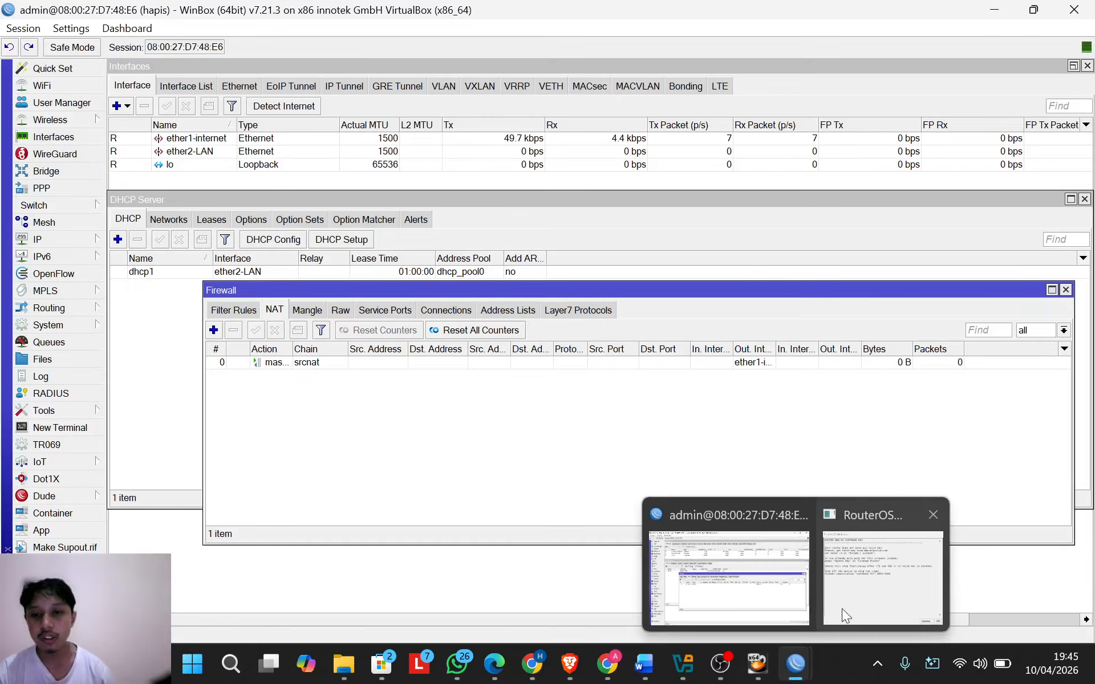
pyautogui.click(862, 563)
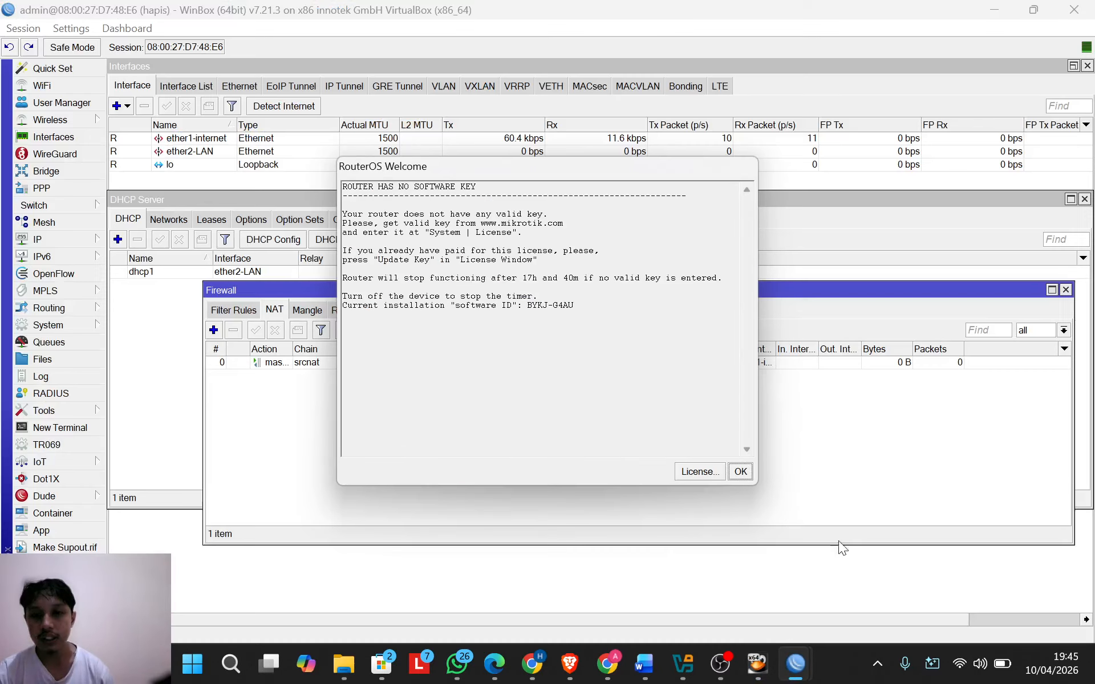
pyautogui.click(741, 474)
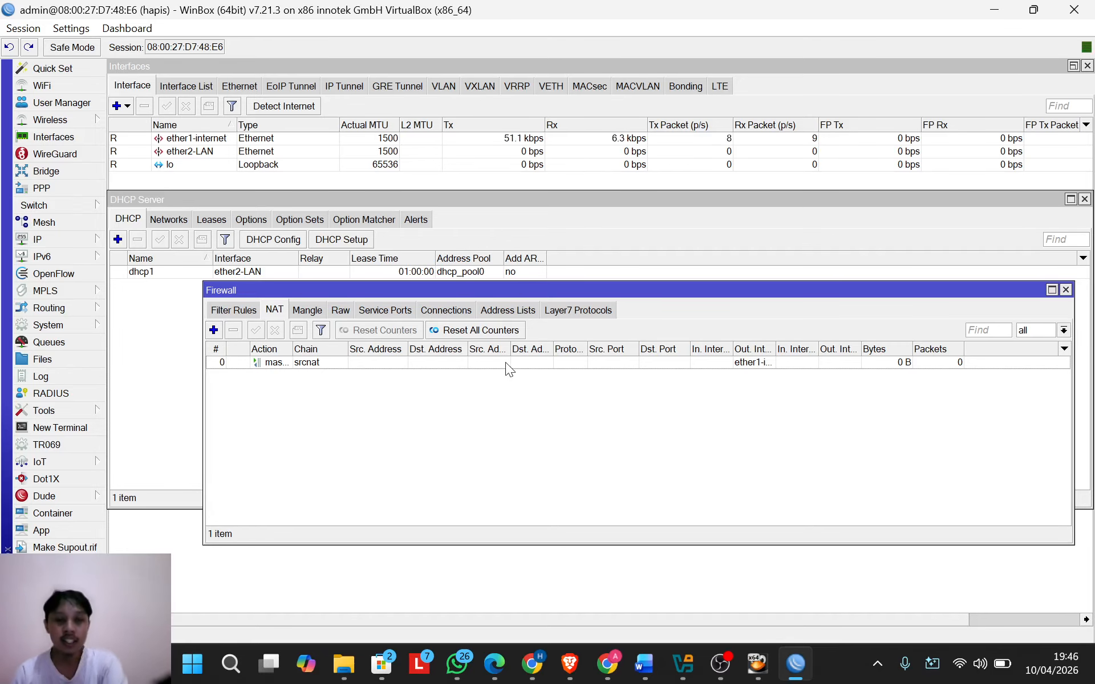
pyautogui.click(80, 244)
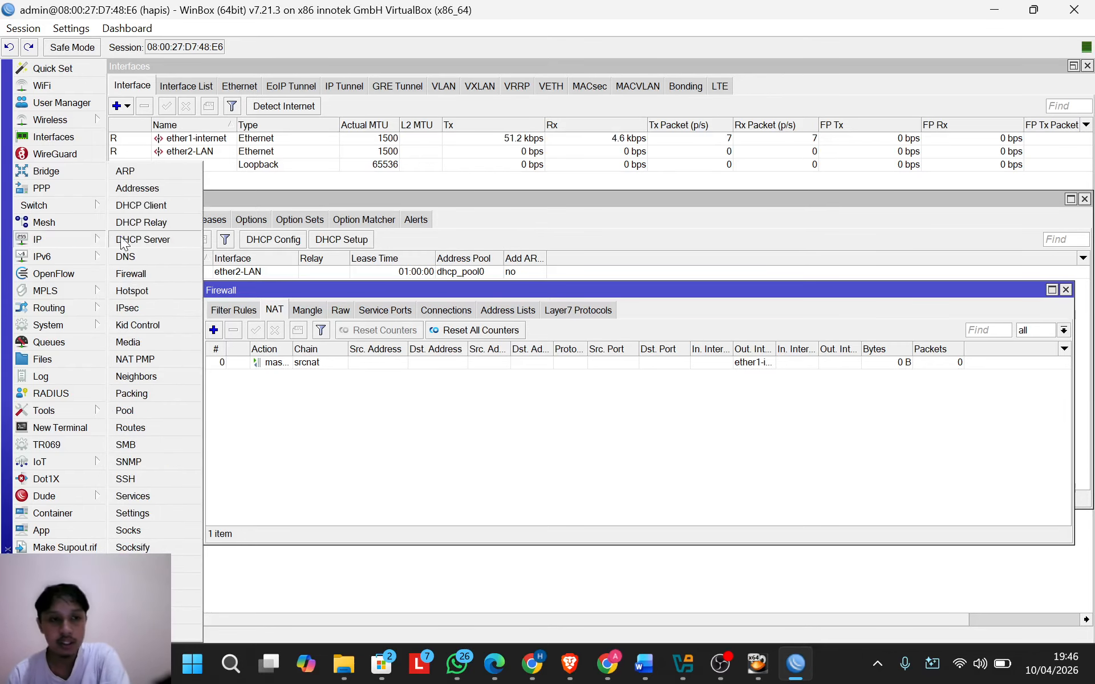
pyautogui.click(145, 210)
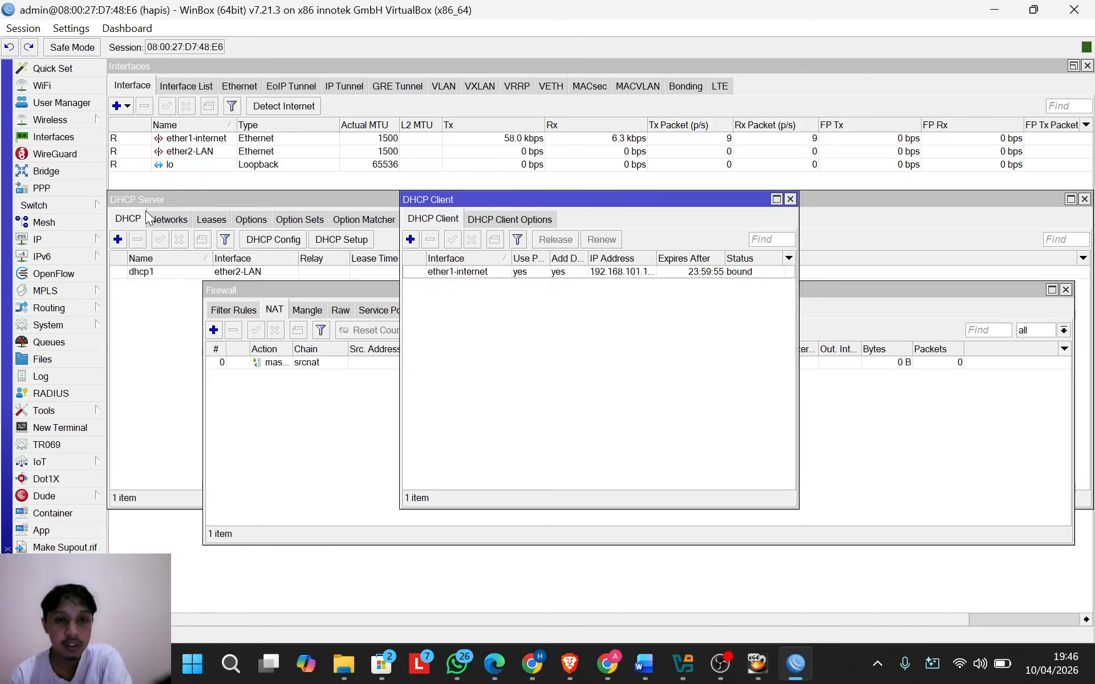
pyautogui.moveTo(589, 200); pyautogui.dragTo(402, 190)
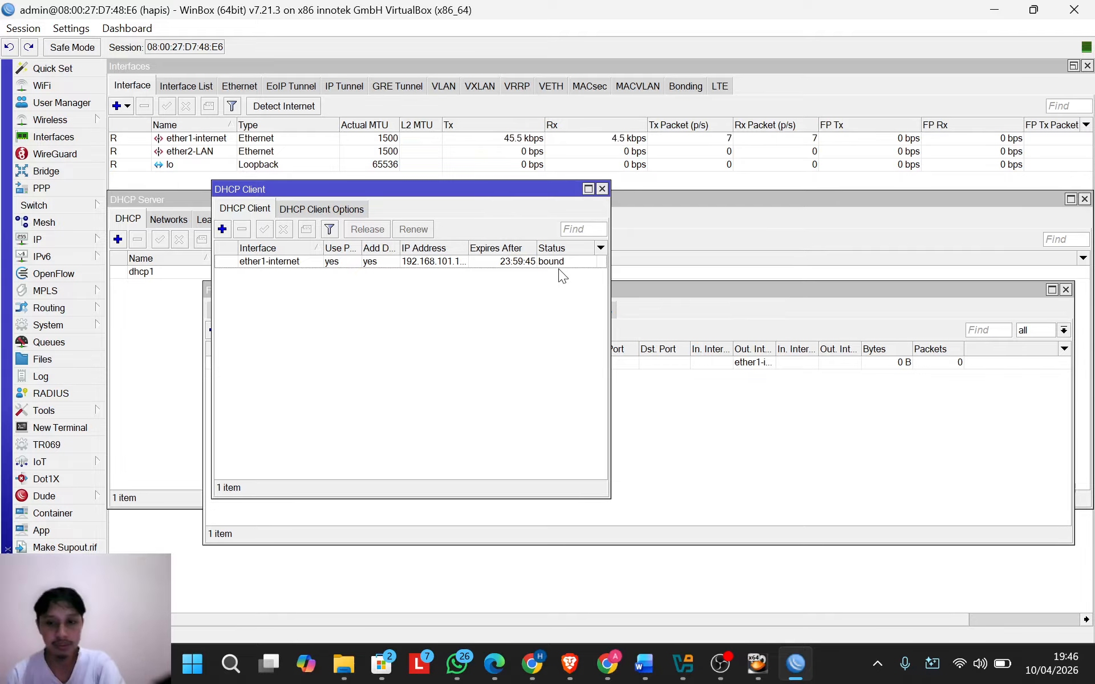
pyautogui.click(603, 189)
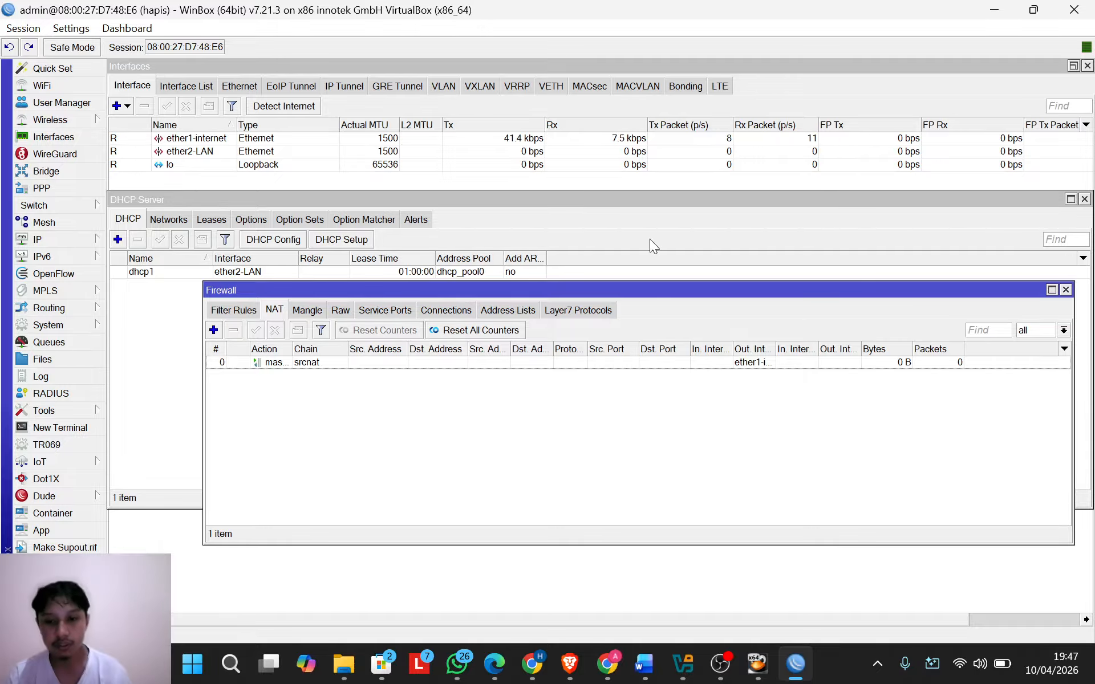
pyautogui.click(80, 240)
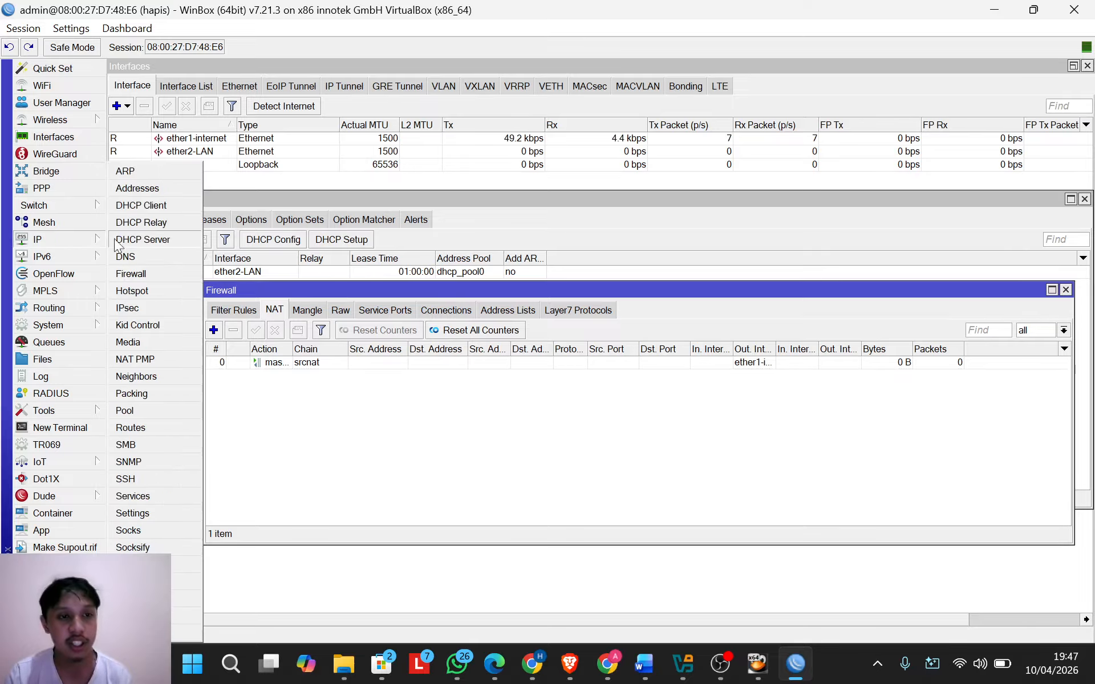
pyautogui.click(158, 193)
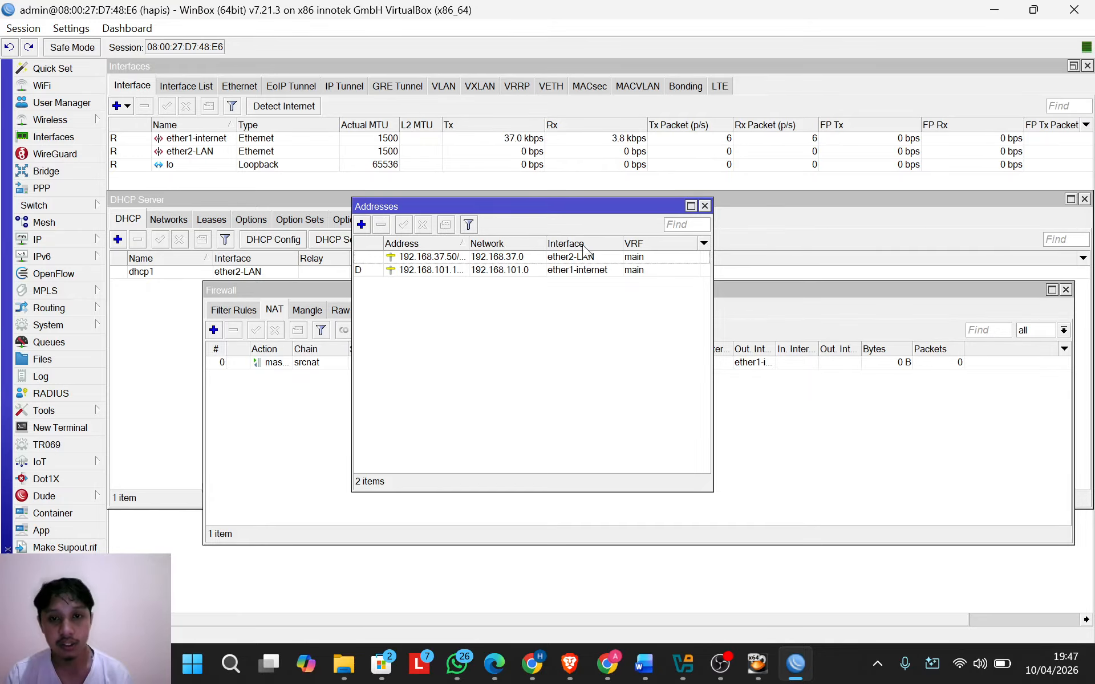
pyautogui.doubleClick(519, 257)
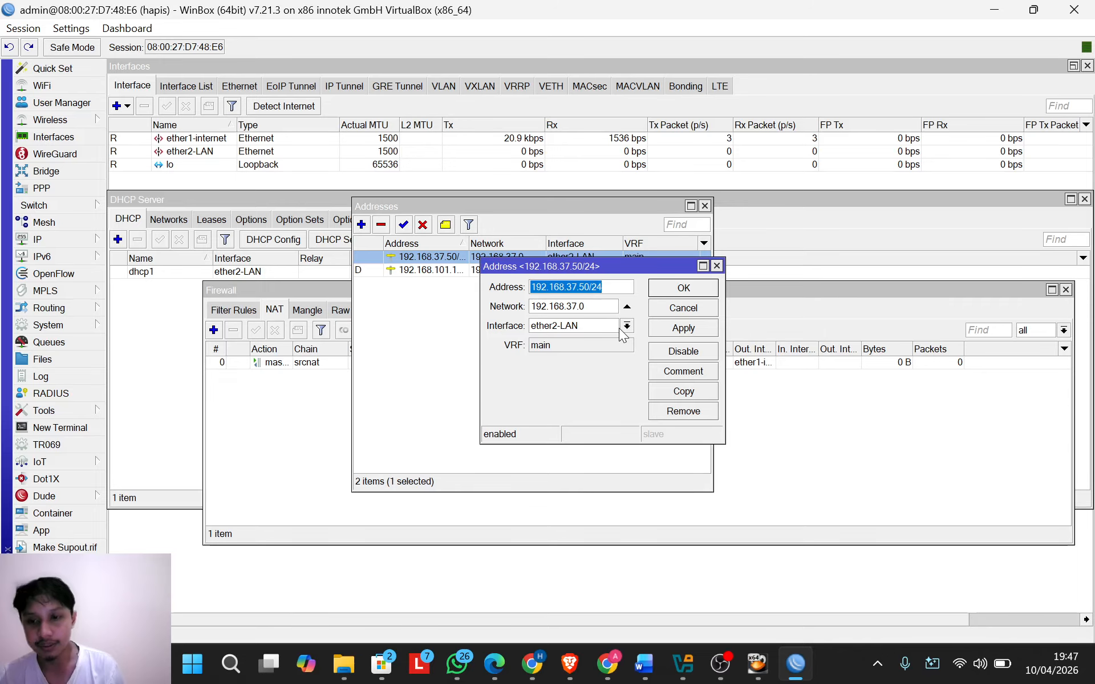
pyautogui.click(717, 266)
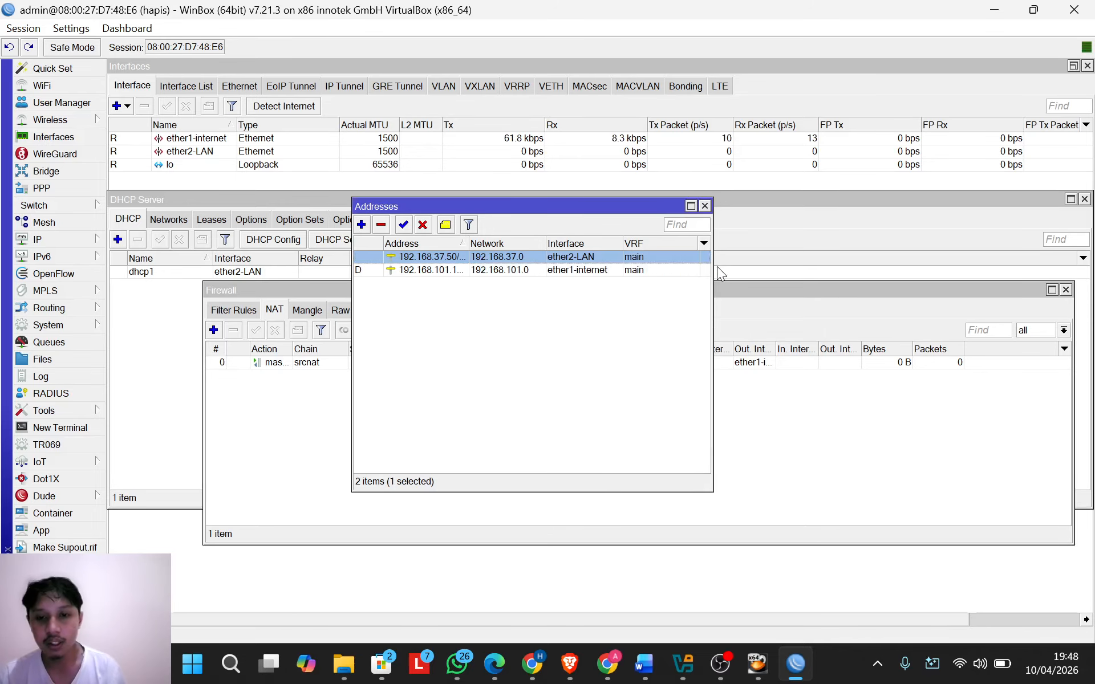
pyautogui.click(705, 206)
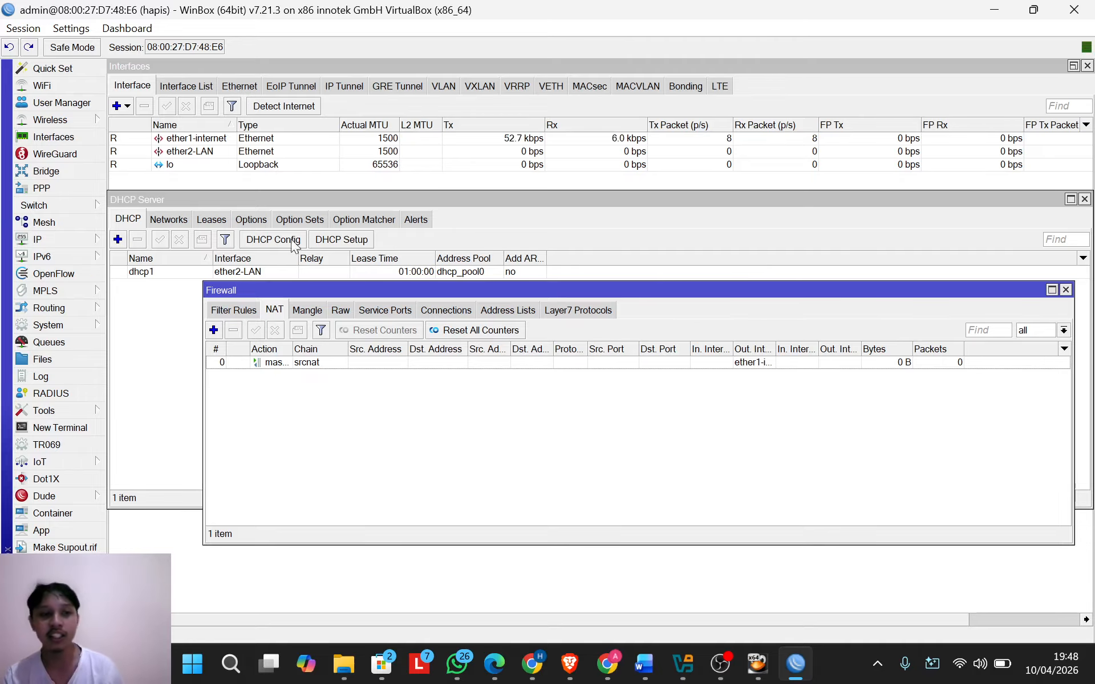
# Step: Bring the DHCP Server list forward and cancel out of the DHCP Setup wizard
pyautogui.click(59, 242)
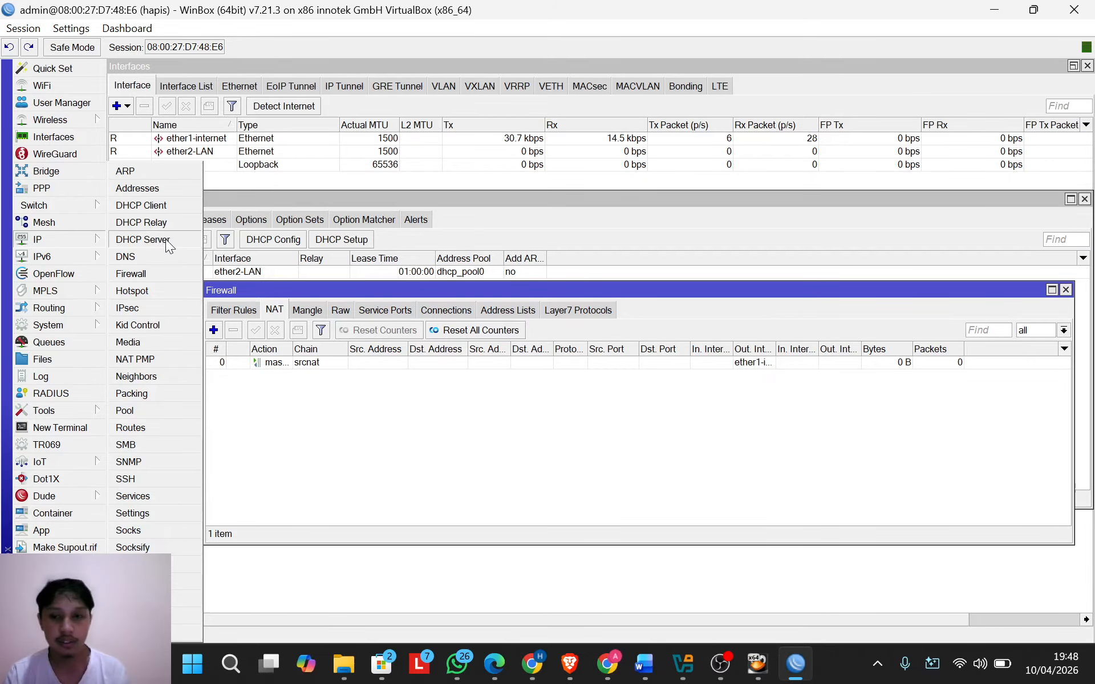
pyautogui.click(143, 239)
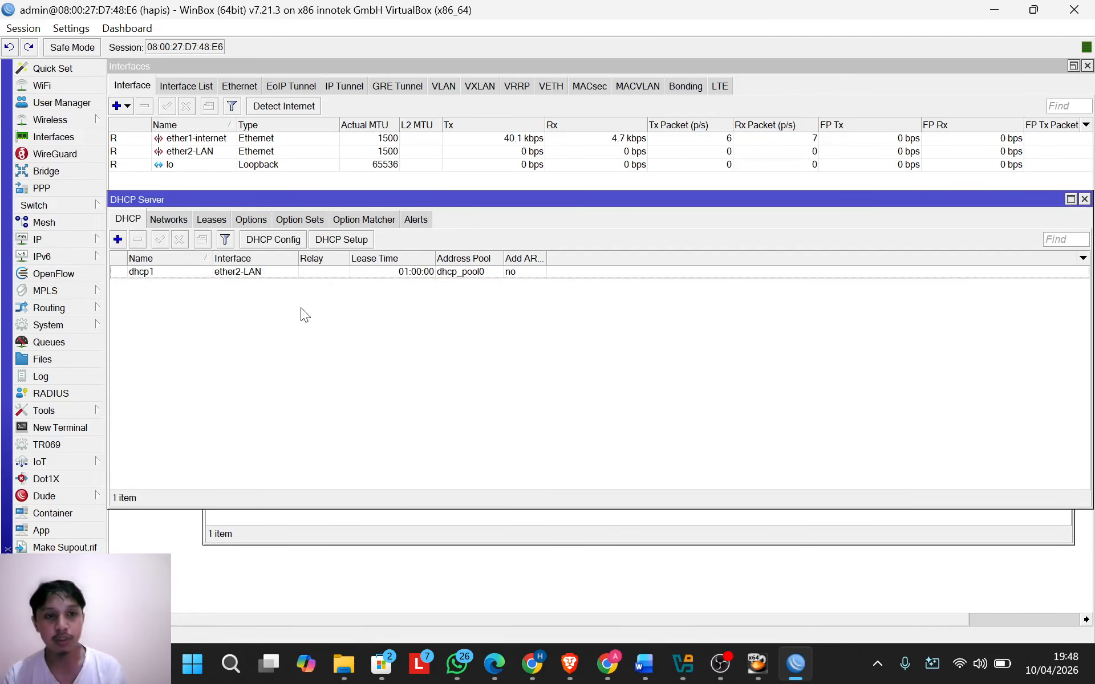
pyautogui.click(332, 241)
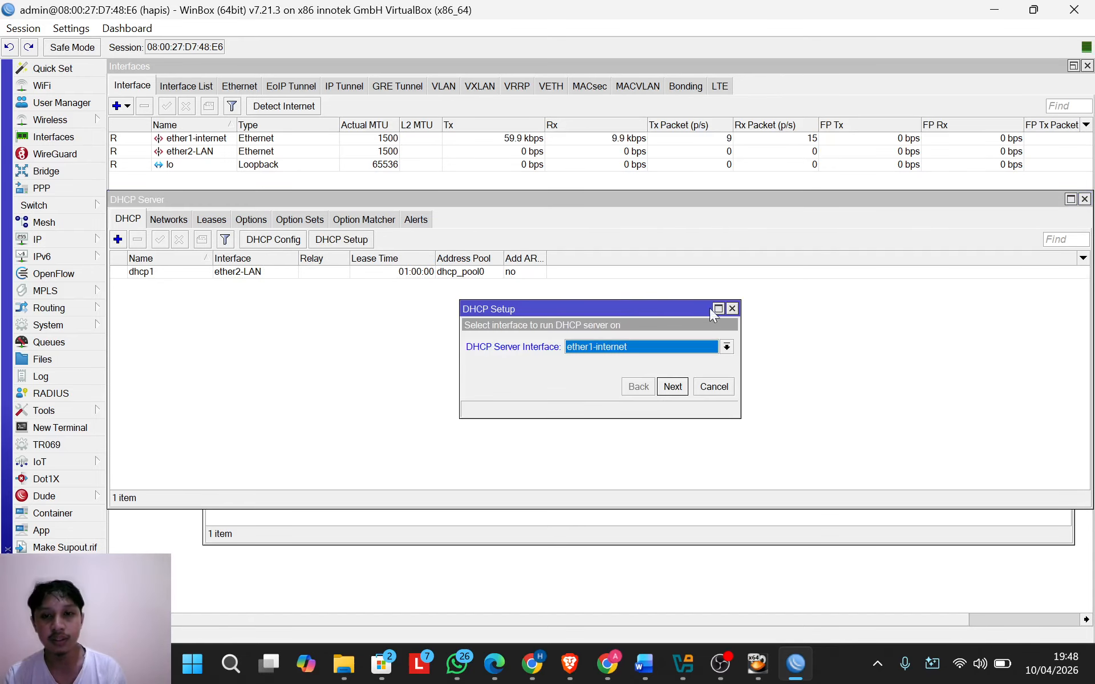
pyautogui.click(732, 309)
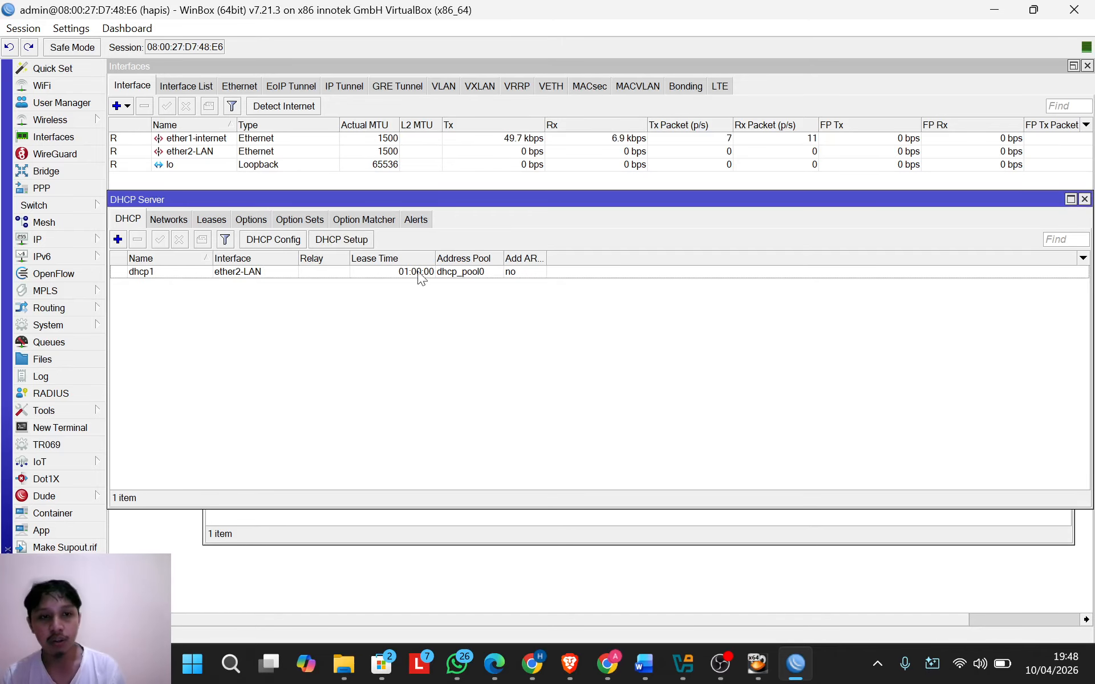
# Step: Review dhcp1's properties (ether2-LAN, dhcp_pool0, 01:00:00 lease) and close them unchanged
pyautogui.doubleClick(368, 272)
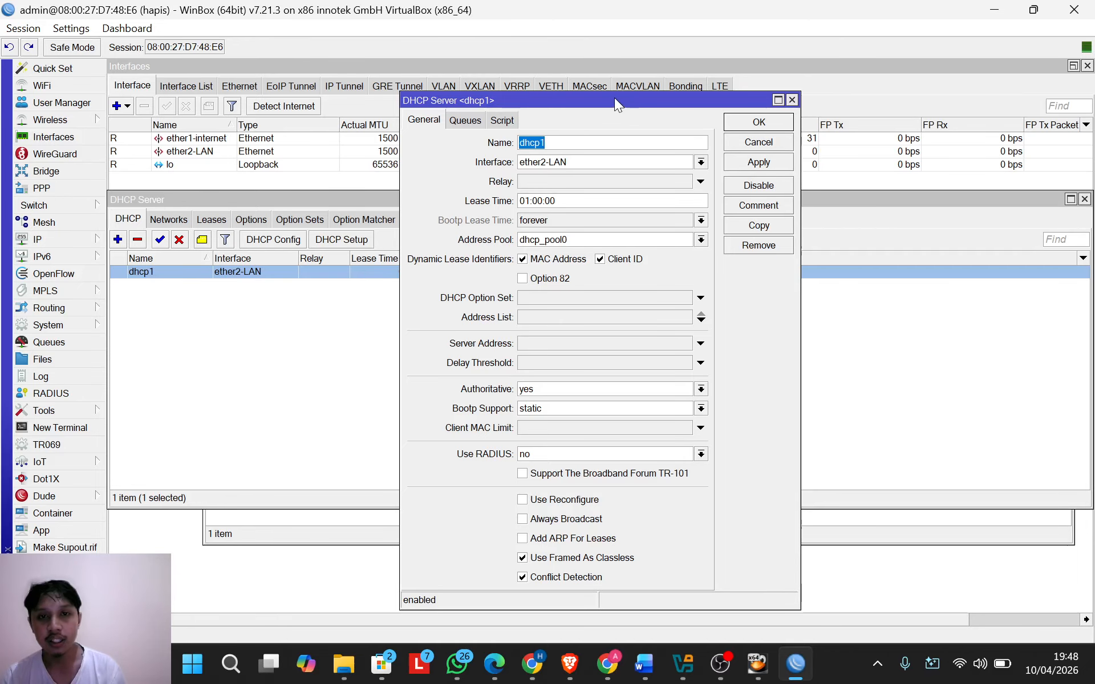
pyautogui.moveTo(615, 97); pyautogui.dragTo(533, 91)
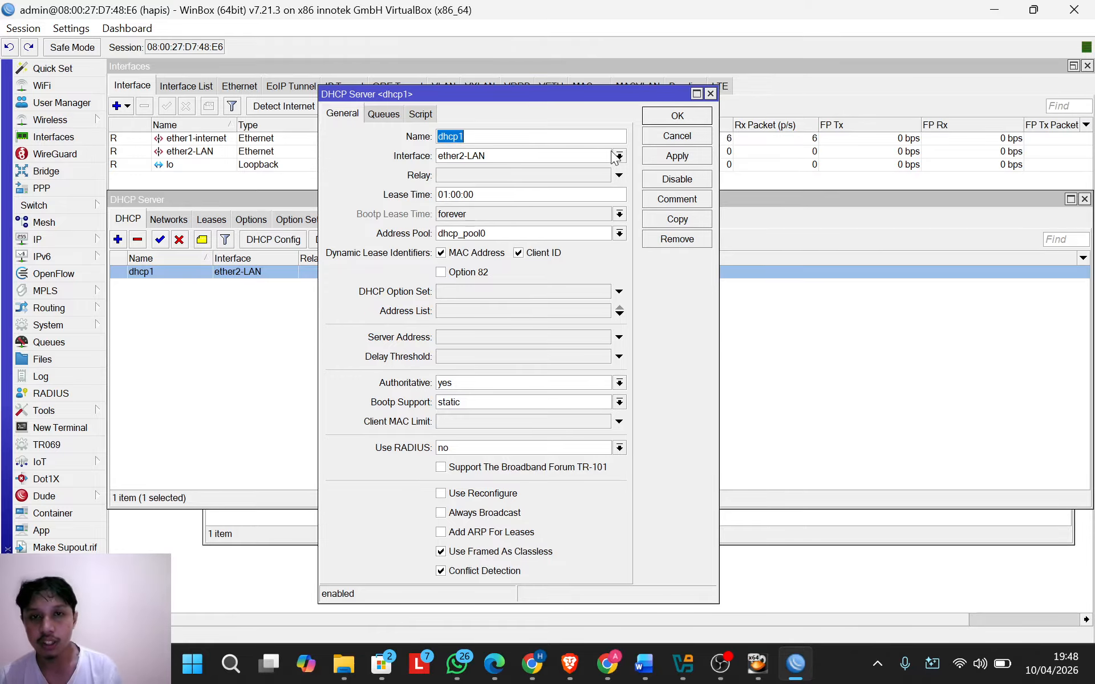
pyautogui.click(710, 93)
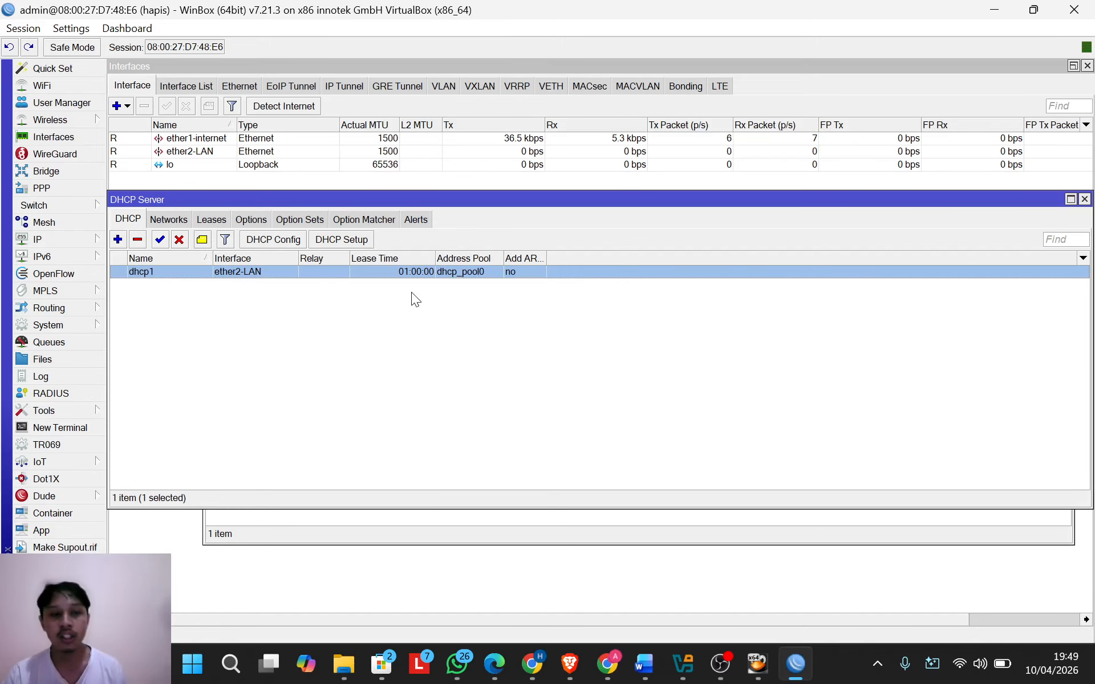
# Step: Inspect NAT rule 0 in IP > Firewall to confirm its masquerade action, then close it
pyautogui.click(80, 245)
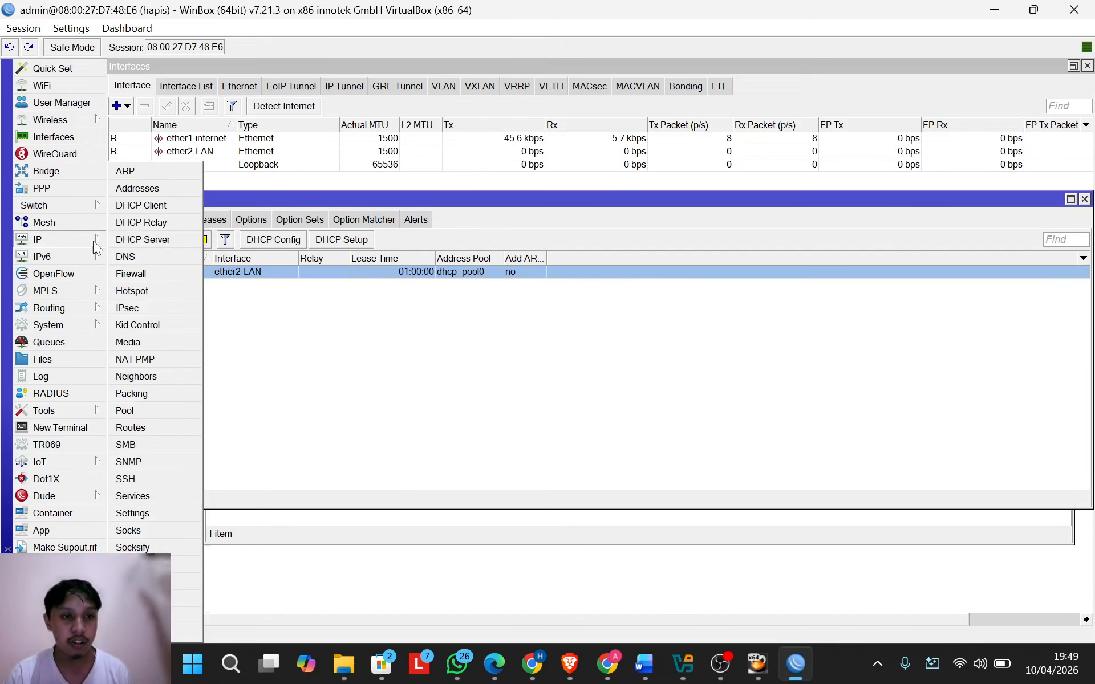
pyautogui.click(144, 271)
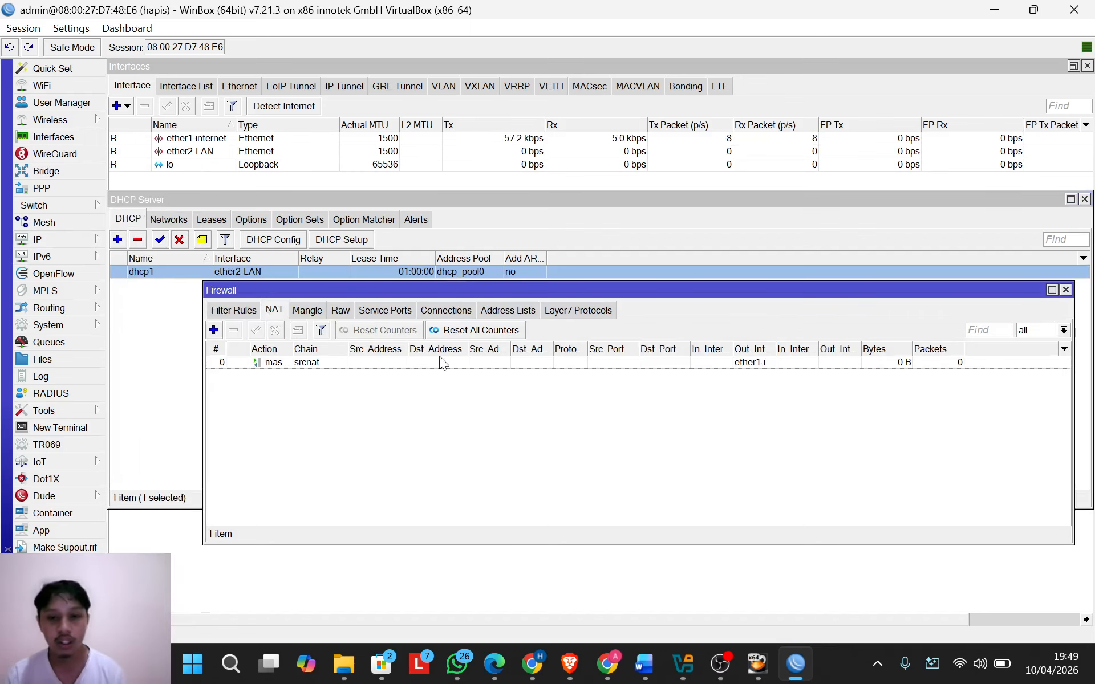
pyautogui.doubleClick(406, 362)
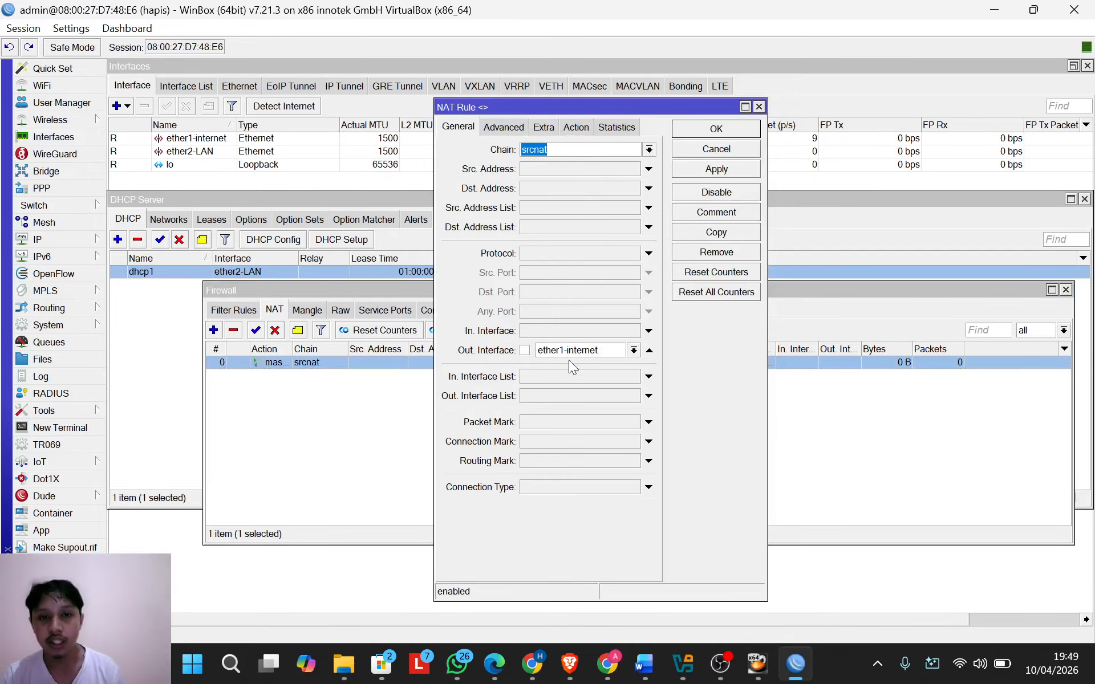
pyautogui.click(576, 127)
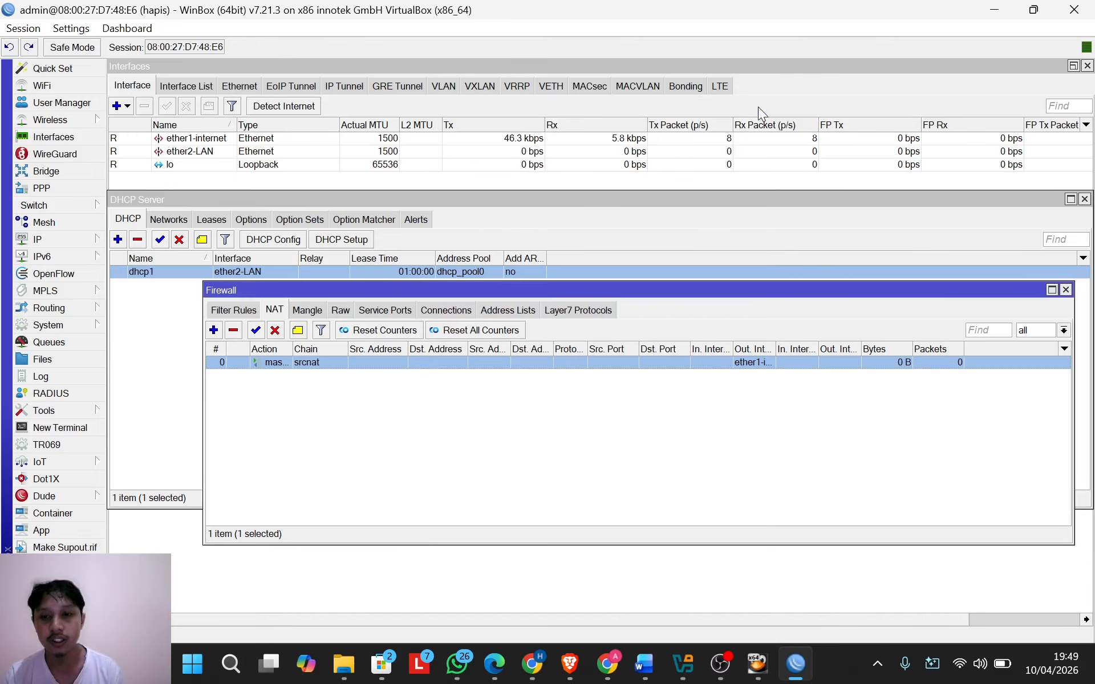
pyautogui.click(758, 107)
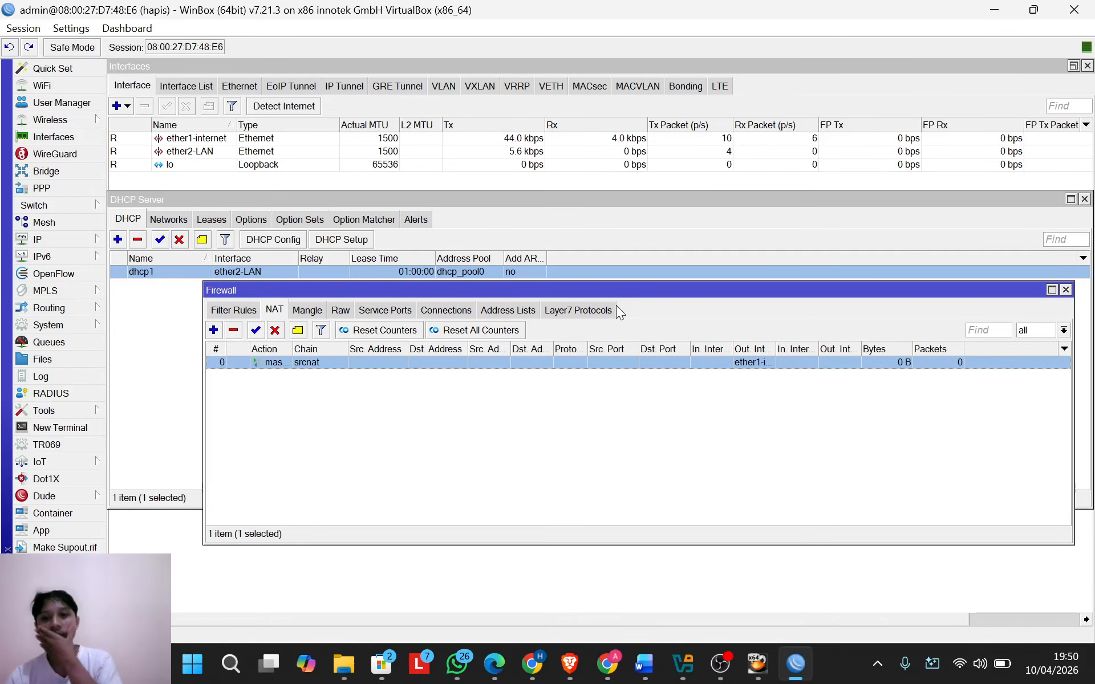
# Step: Start the kalilinux VM and dismiss the mouse-capture notice
pyautogui.click(688, 668)
pyautogui.click(335, 235)
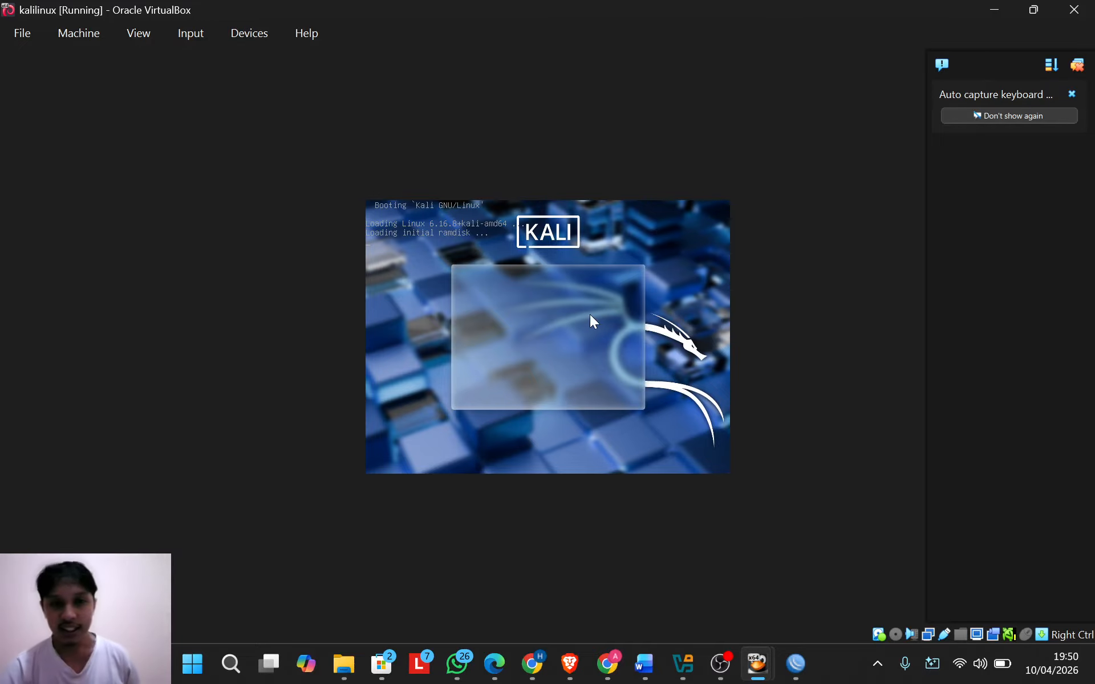
pyautogui.click(549, 433)
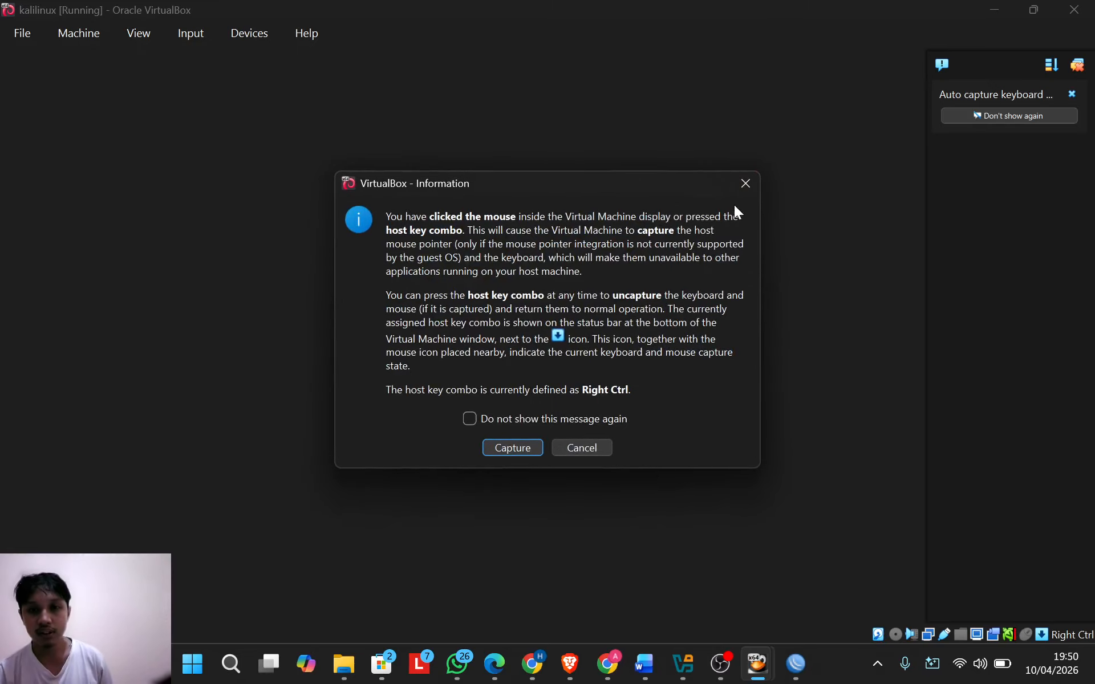
pyautogui.click(587, 448)
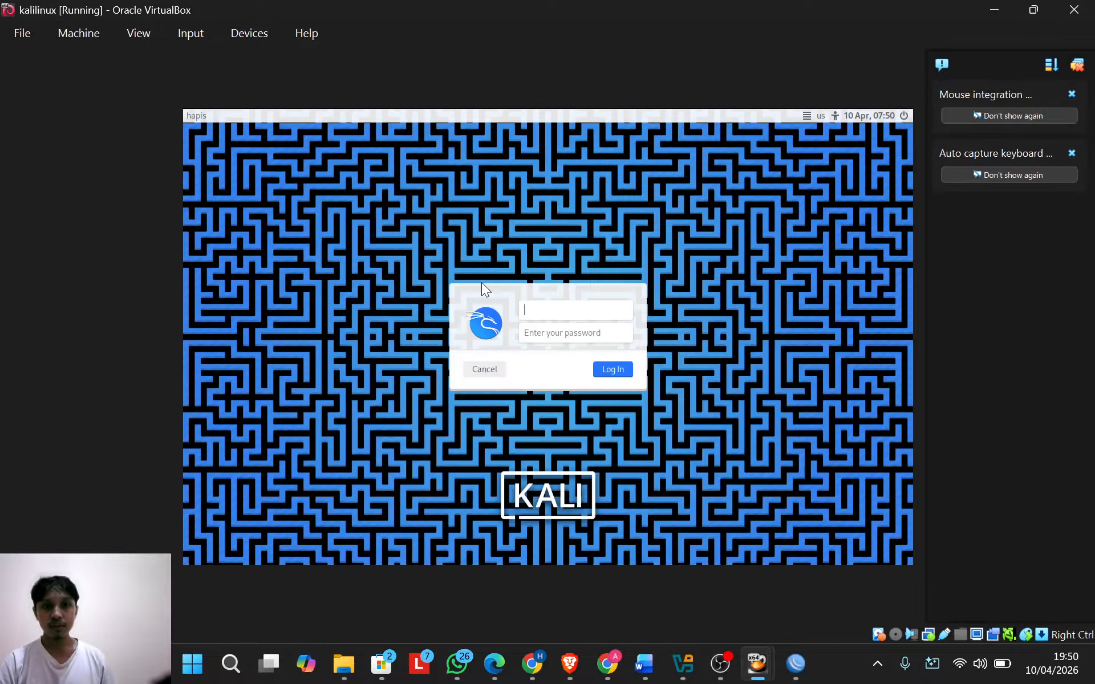
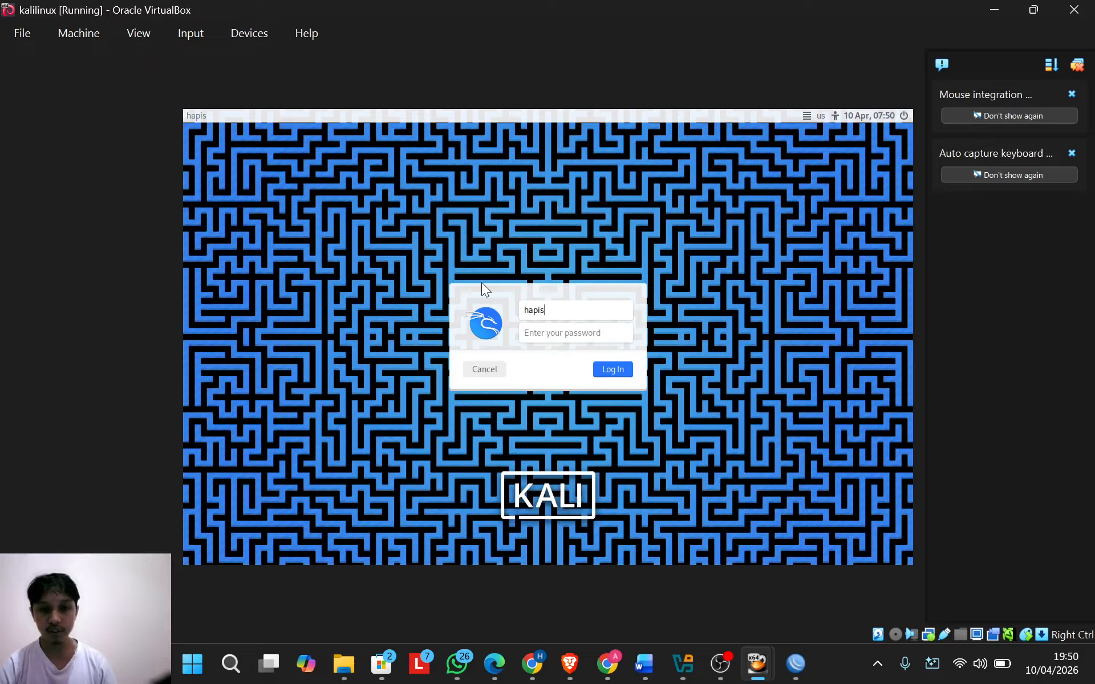
# Step: Log into Kali with the user's username and password
pyautogui.press('Return')
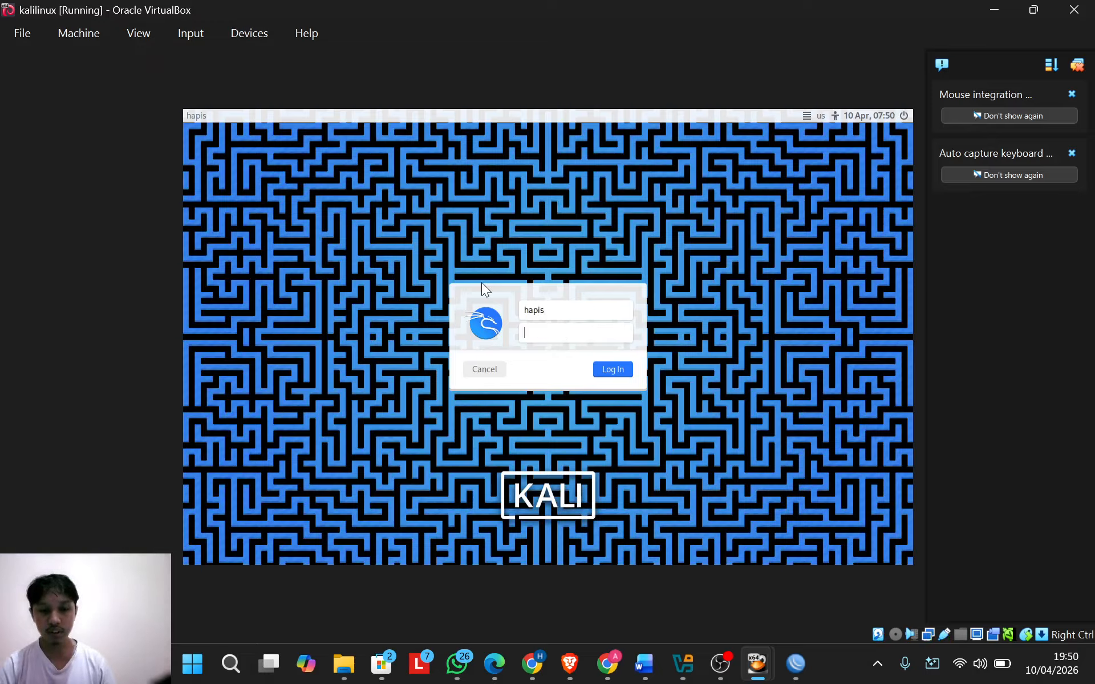
pyautogui.press('Return')
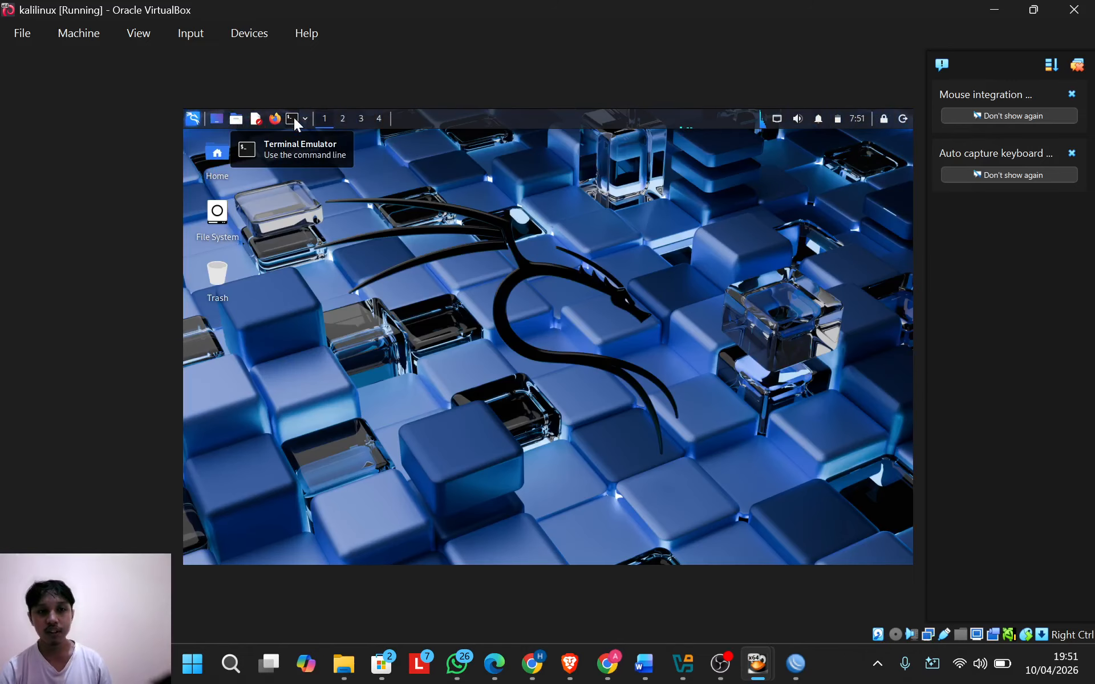
# Step: In a Kali terminal, run ipconfig, then ping 8.8.8.8 until replies arrive and stop it
pyautogui.click(293, 117)
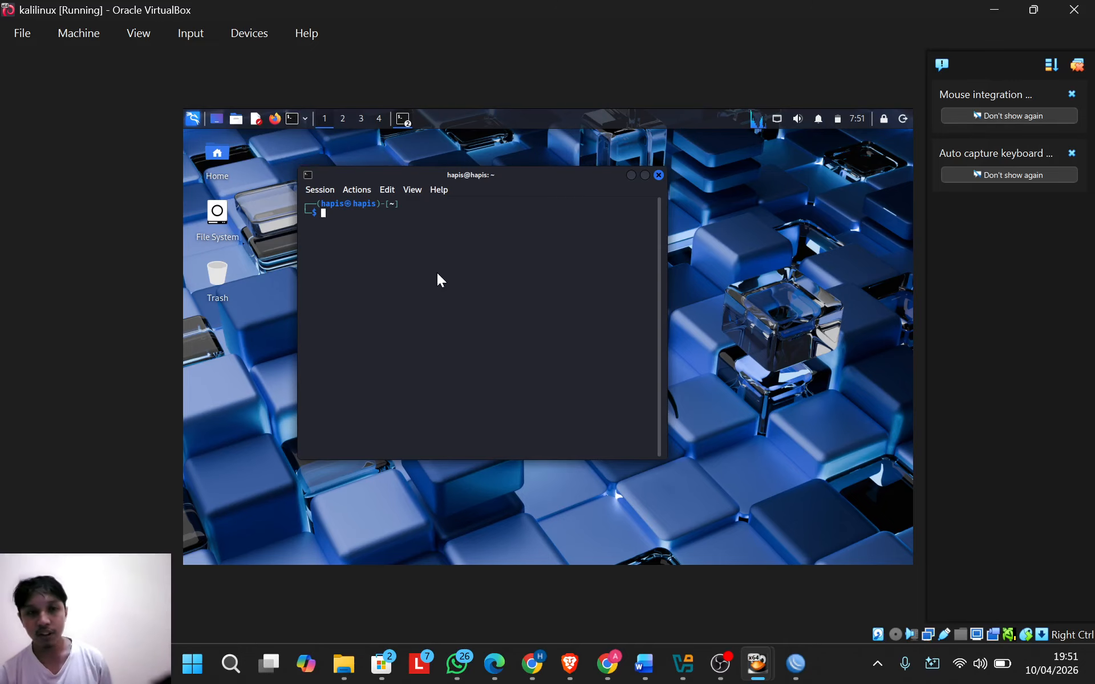
pyautogui.write('ip')
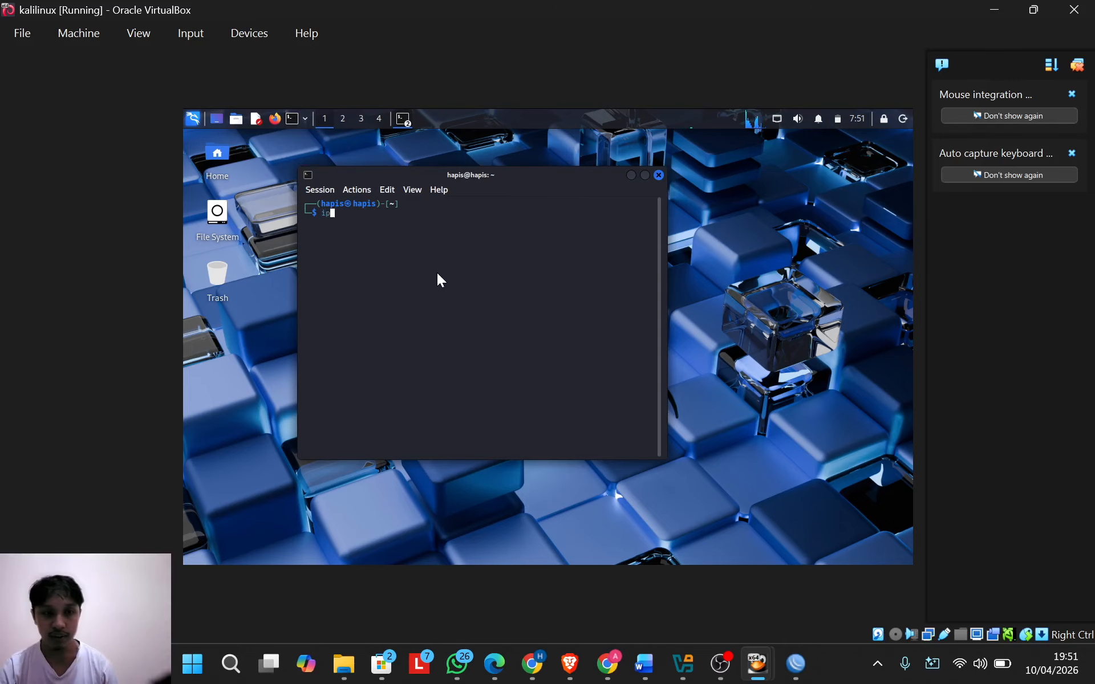
pyautogui.write('config')
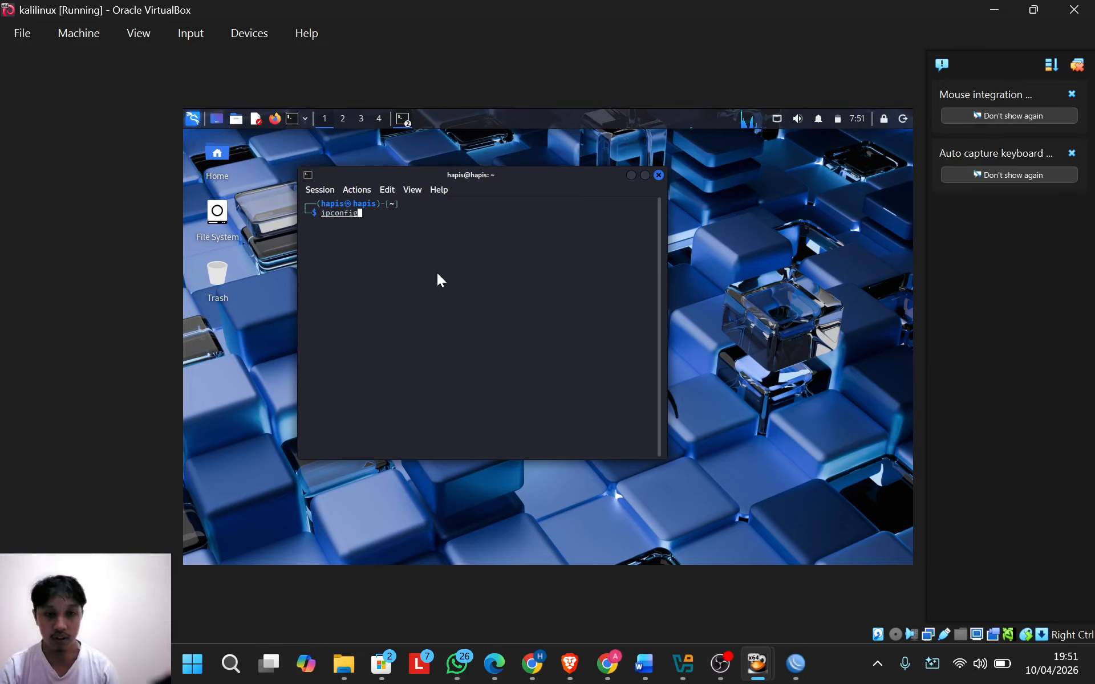
pyautogui.press('Return')
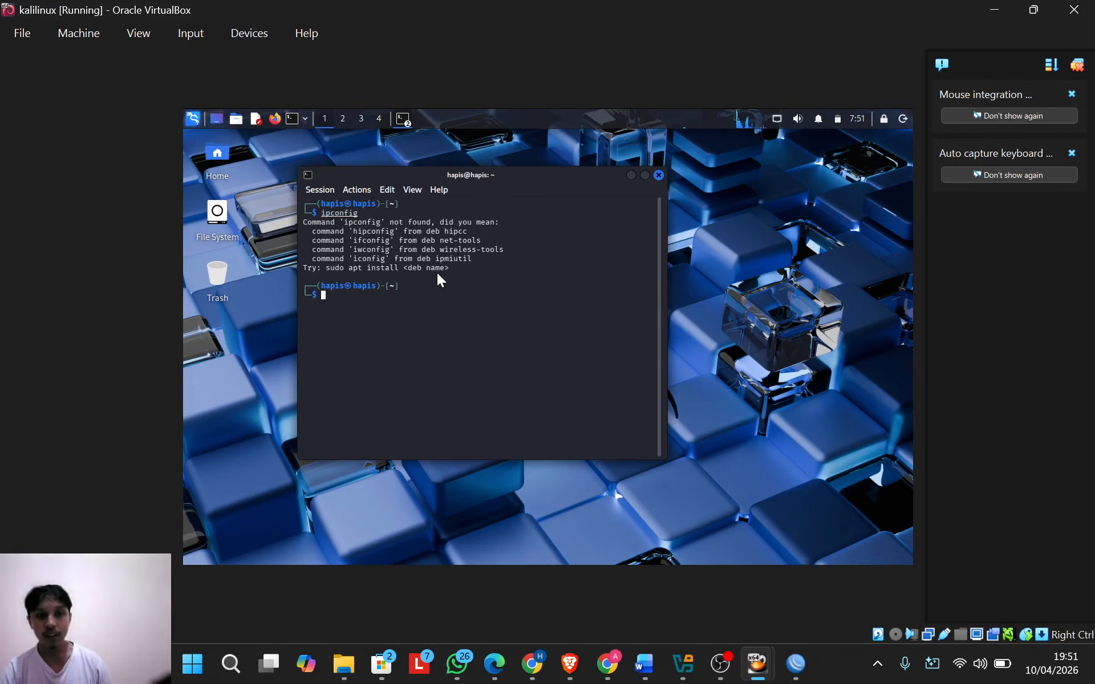
pyautogui.write('ping')
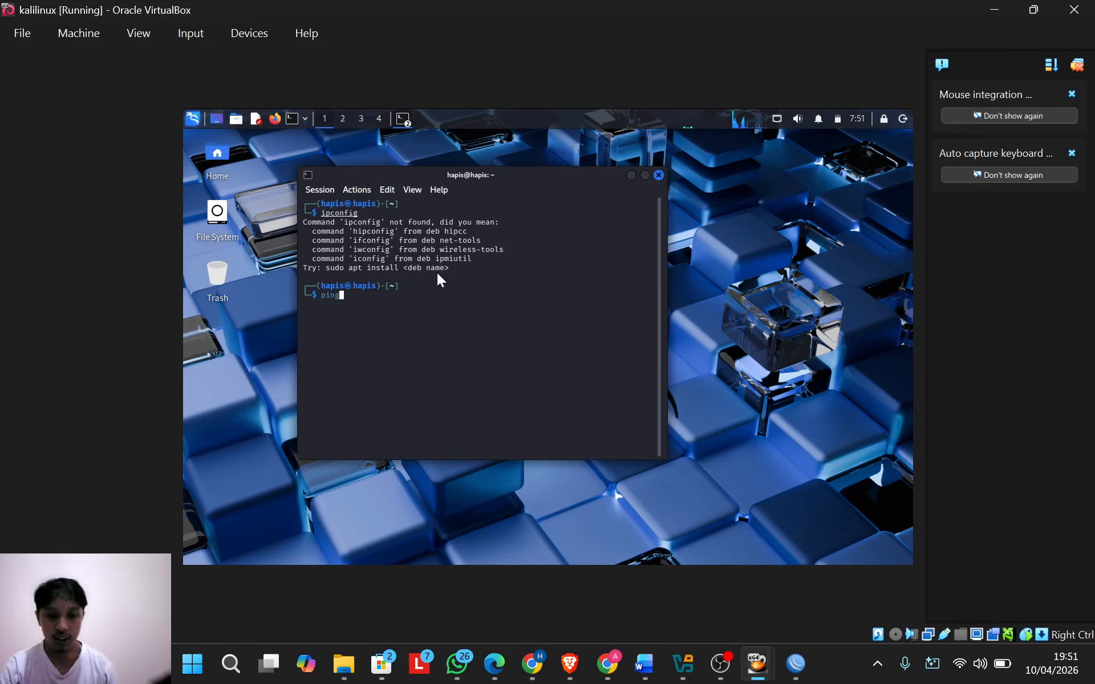
pyautogui.write(' 8.8.8')
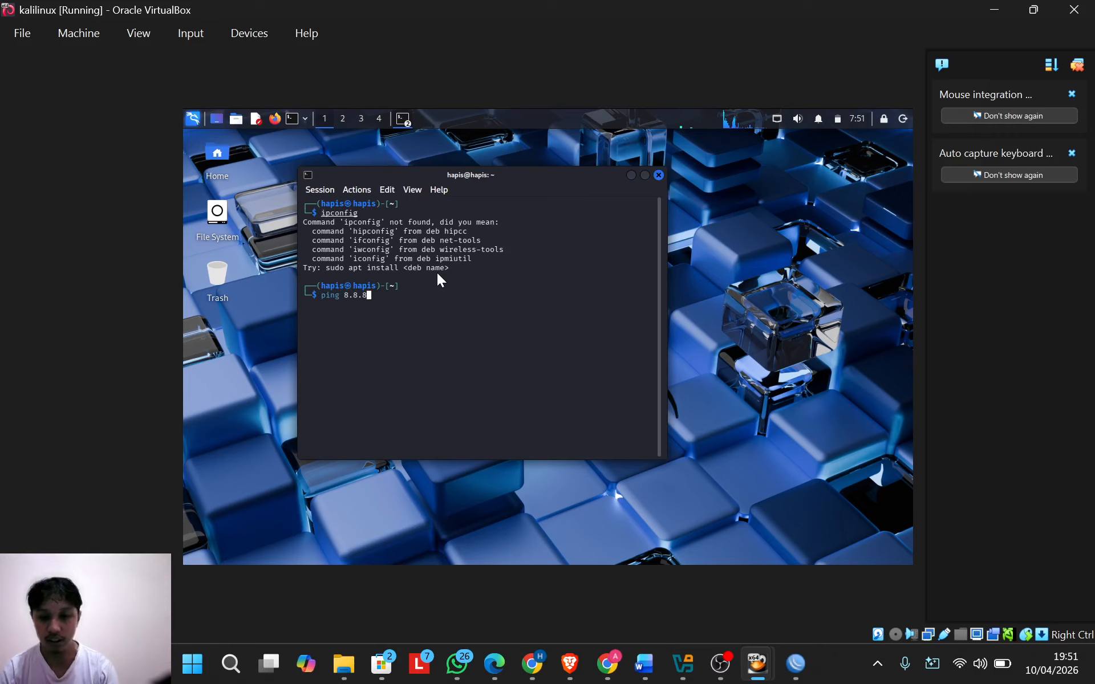
pyautogui.write('.8')
pyautogui.press('Return')
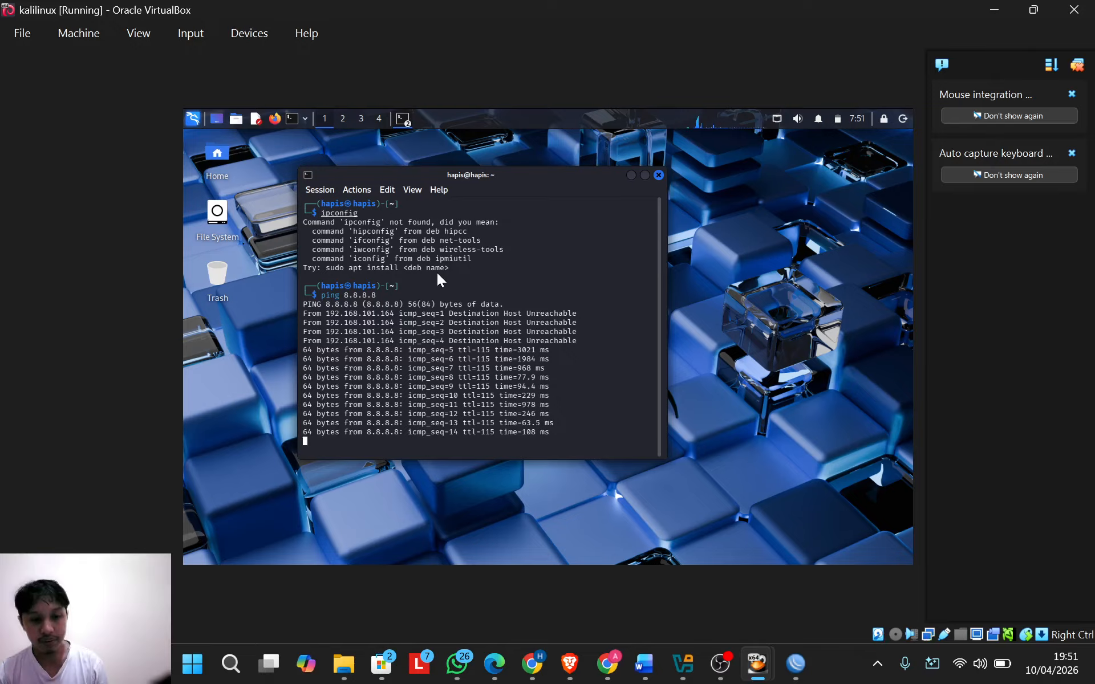
pyautogui.hotkey('ctrl', 'c')
# Step: Run ip google.com, then edit it into ping google.com and stop after 5 of 8 replies
pyautogui.write('i')
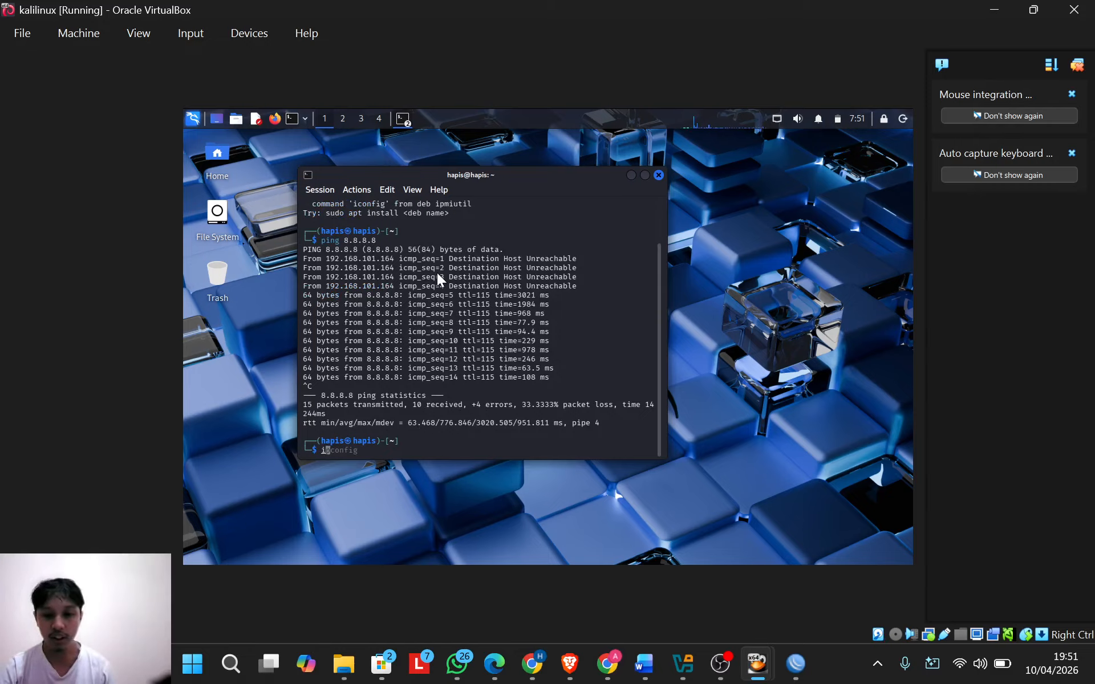
pyautogui.write('p g')
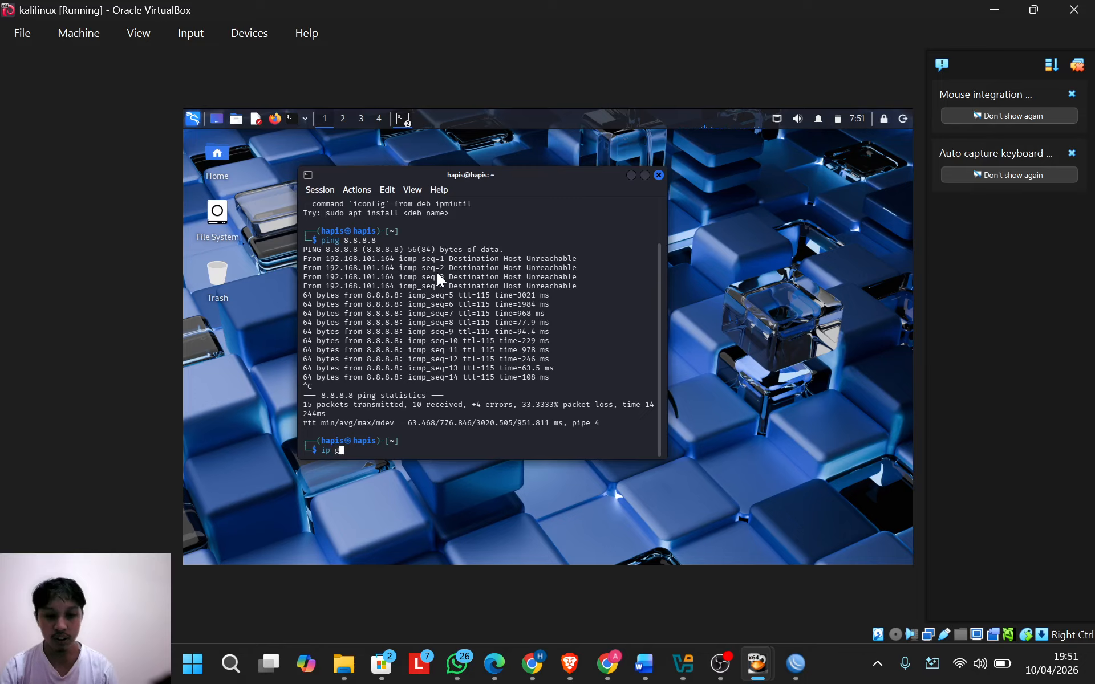
pyautogui.write('oogle.com')
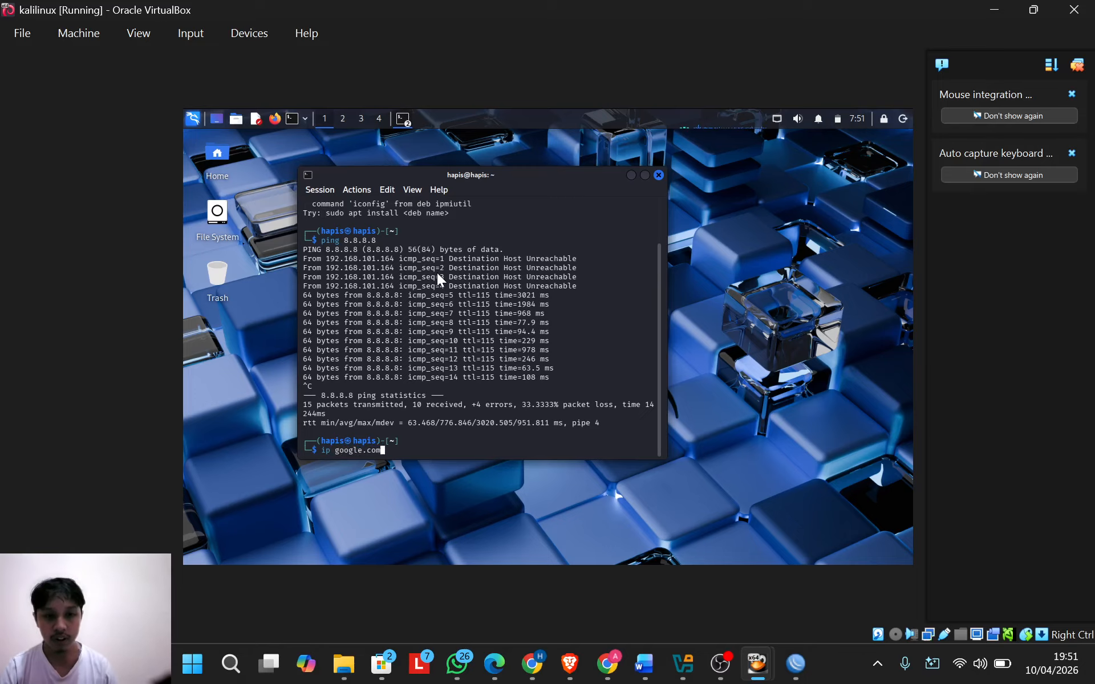
pyautogui.press('Return')
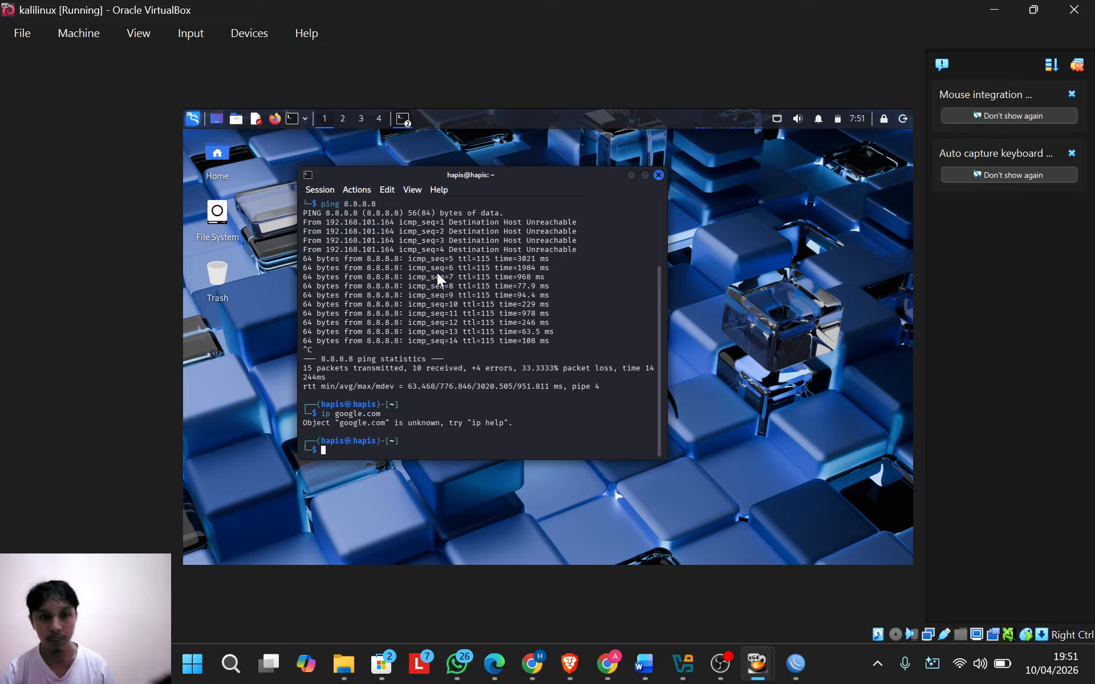
pyautogui.press('Up')
pyautogui.press('Left')
pyautogui.press('Left')
pyautogui.press('Left')
pyautogui.press('Left')
pyautogui.press('Left')
pyautogui.press('Left')
pyautogui.press('Left')
pyautogui.press('Left')
pyautogui.press('Left')
pyautogui.press('Left')
pyautogui.press('Left')
pyautogui.press('Left')
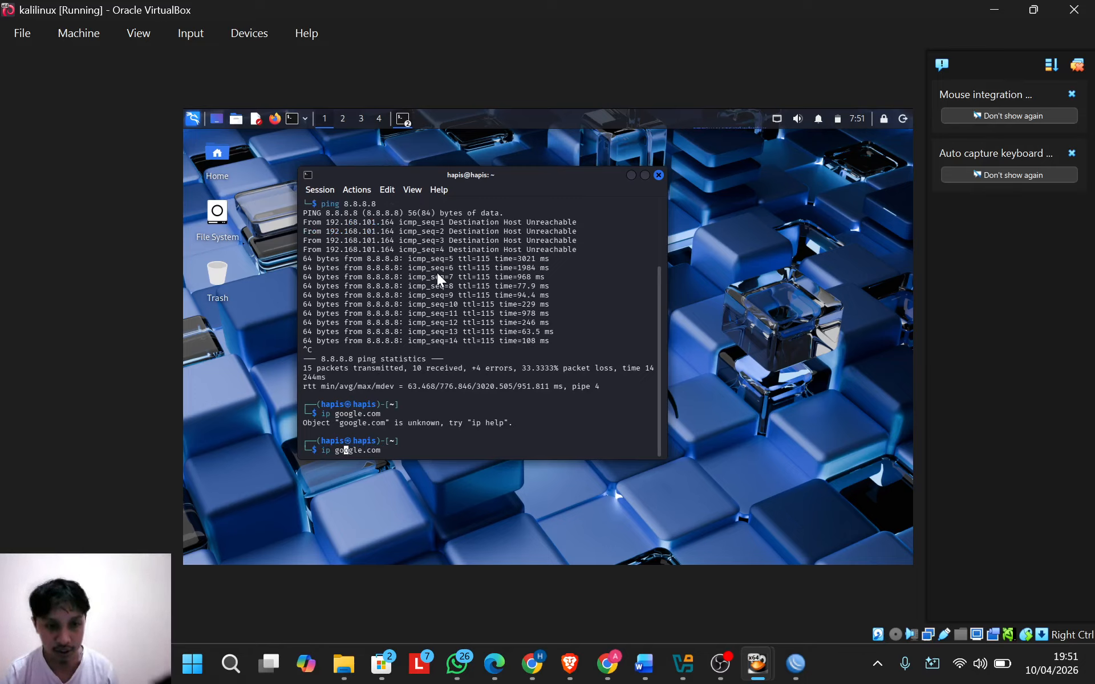
pyautogui.press('BackSpace')
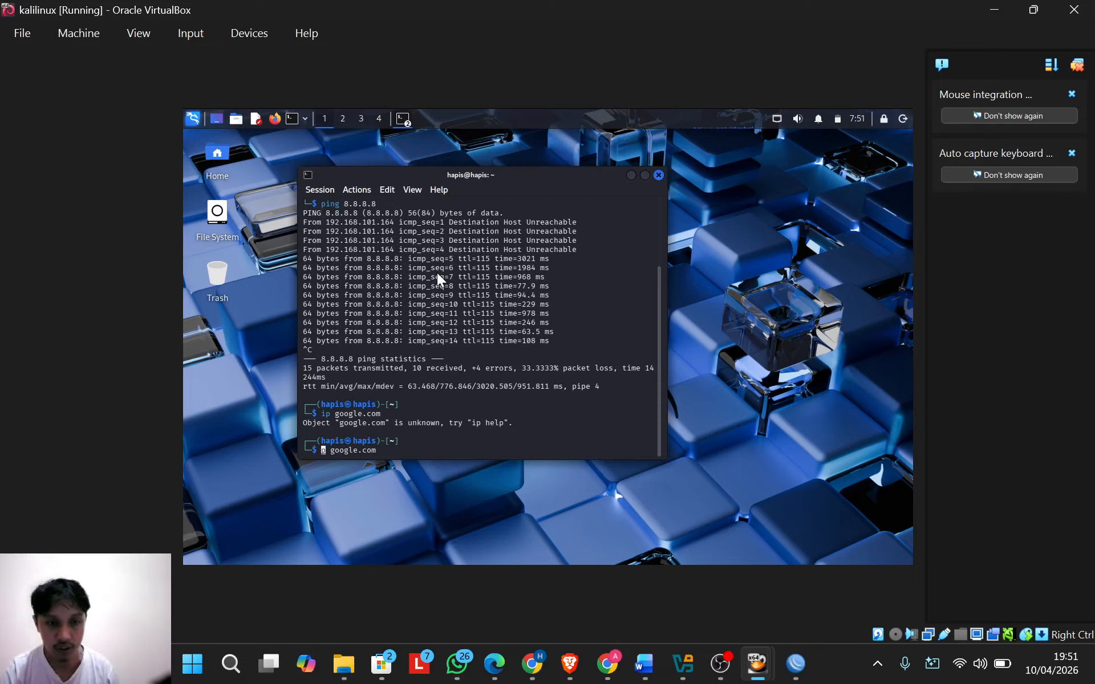
pyautogui.press('Delete')
pyautogui.press('Delete')
pyautogui.write('ping')
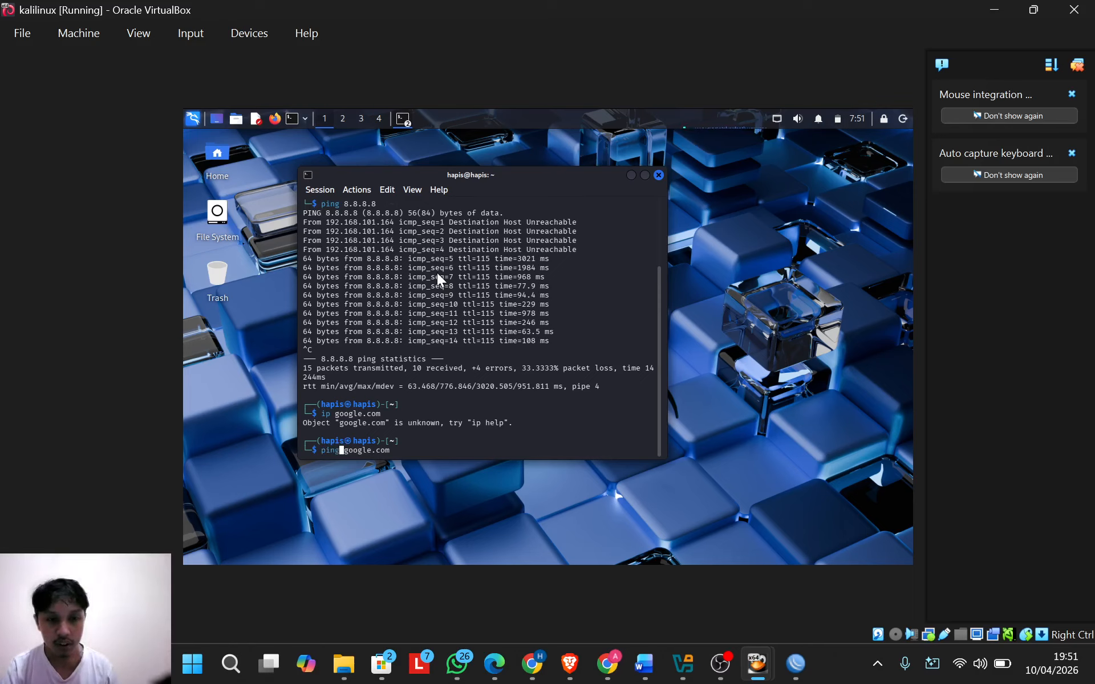
pyautogui.press('Return')
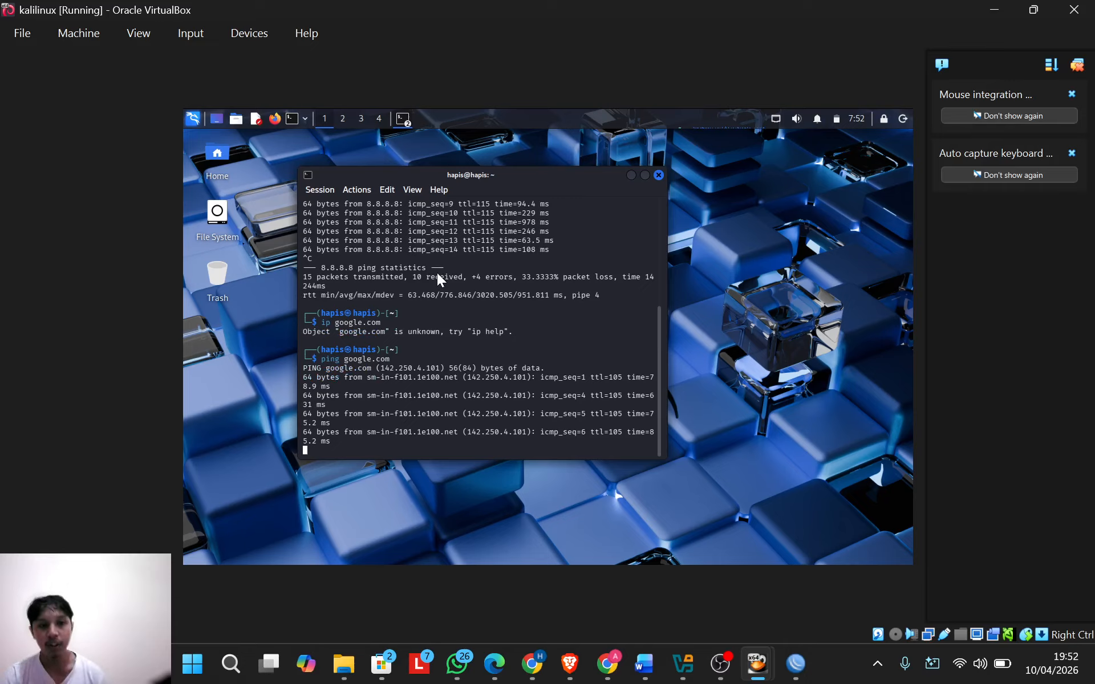
pyautogui.hotkey('ctrl', 'c')
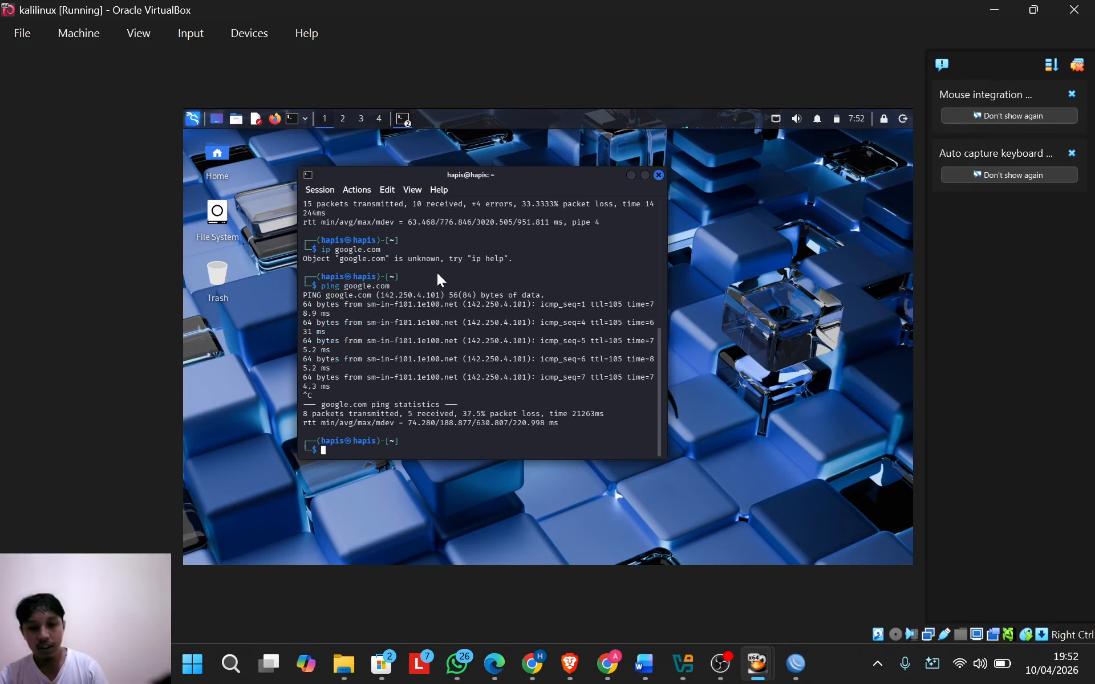